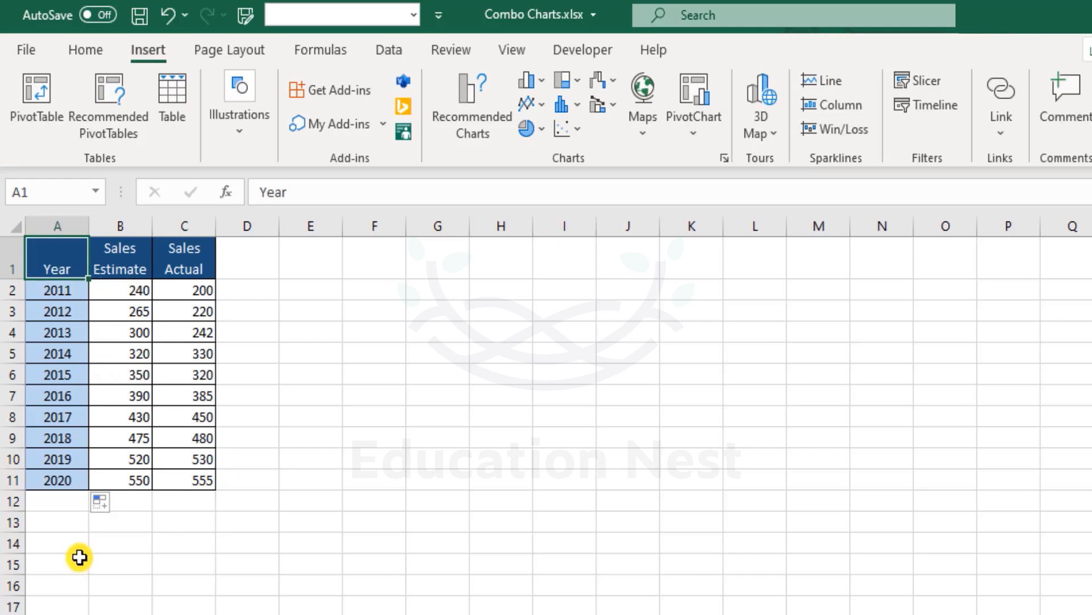
- Insert a 2-D clustered column chart from A1:C11 and place it beside the table, spanning about columns E to L
{"action": "left_click_drag", "start_coordinate": [129, 287], "coordinate": [143, 486]}
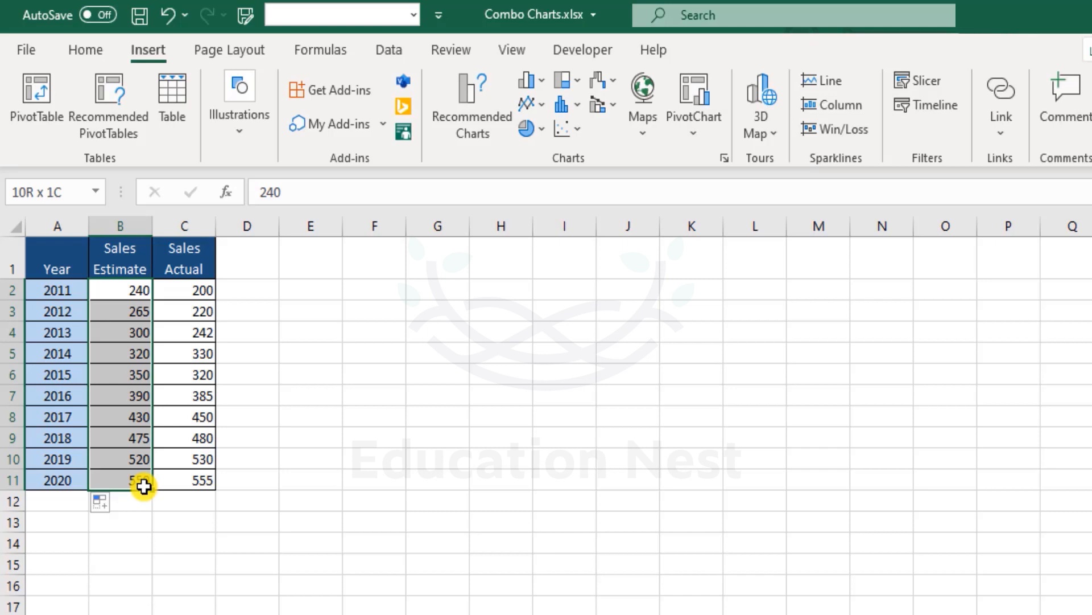
{"action": "left_click_drag", "start_coordinate": [201, 287], "coordinate": [206, 479]}
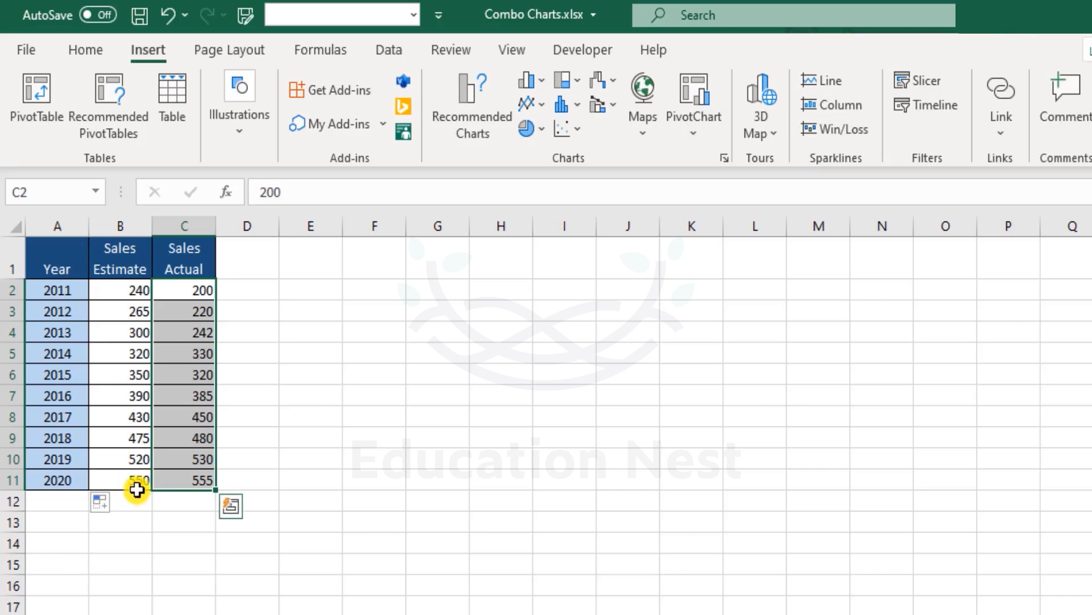
{"action": "left_click_drag", "start_coordinate": [60, 259], "coordinate": [186, 482]}
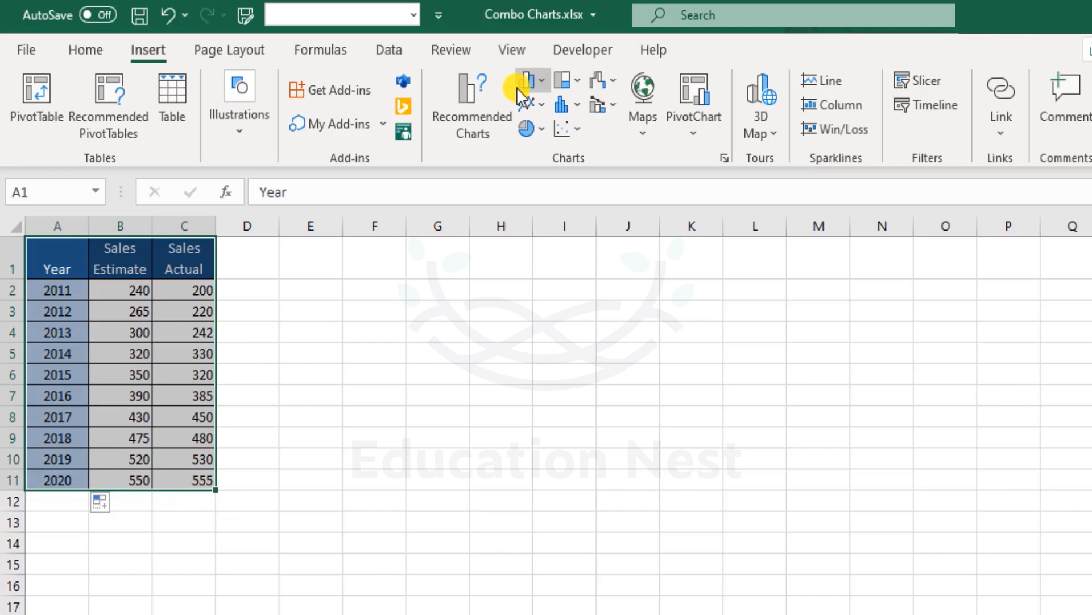
{"action": "left_click", "coordinate": [538, 80]}
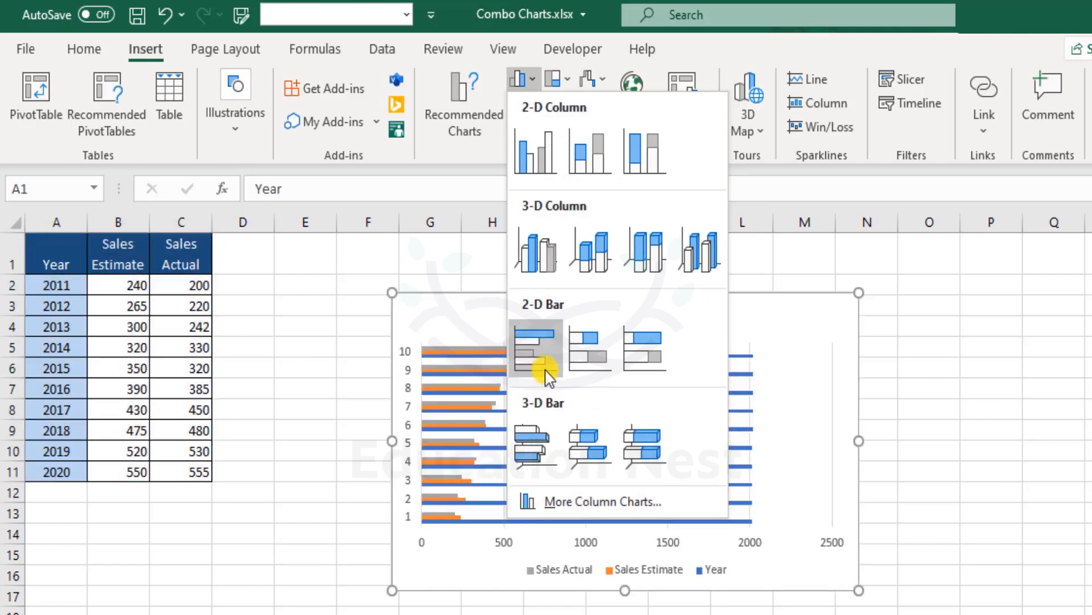
{"action": "left_click", "coordinate": [541, 149]}
{"action": "left_click_drag", "start_coordinate": [533, 317], "coordinate": [418, 274]}
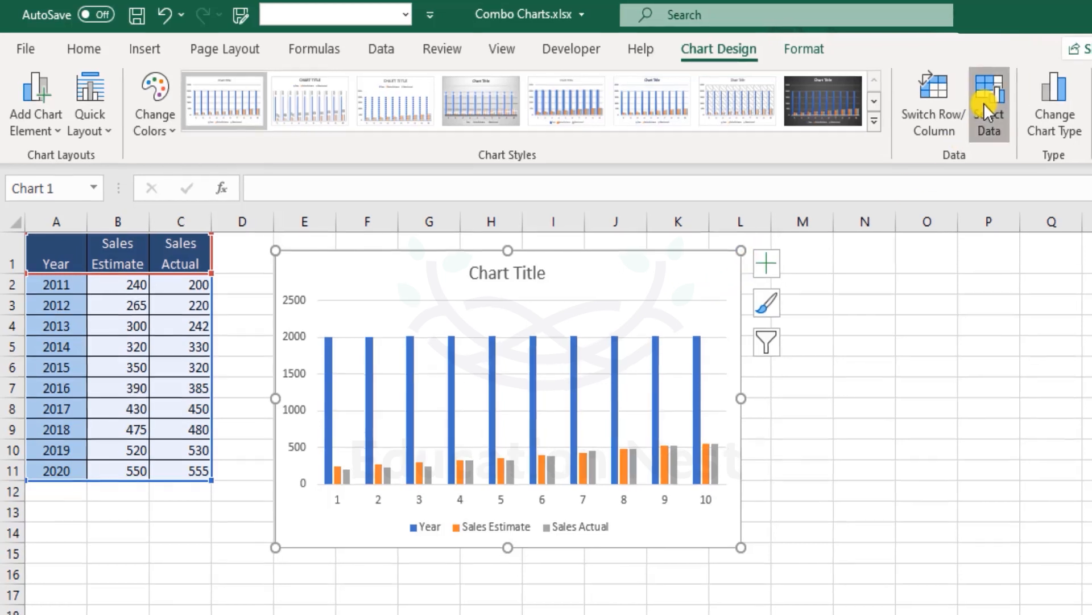
- Set the chart's horizontal axis labels to the years in A2:A11 of Data Set 1
{"action": "left_click", "coordinate": [985, 104]}
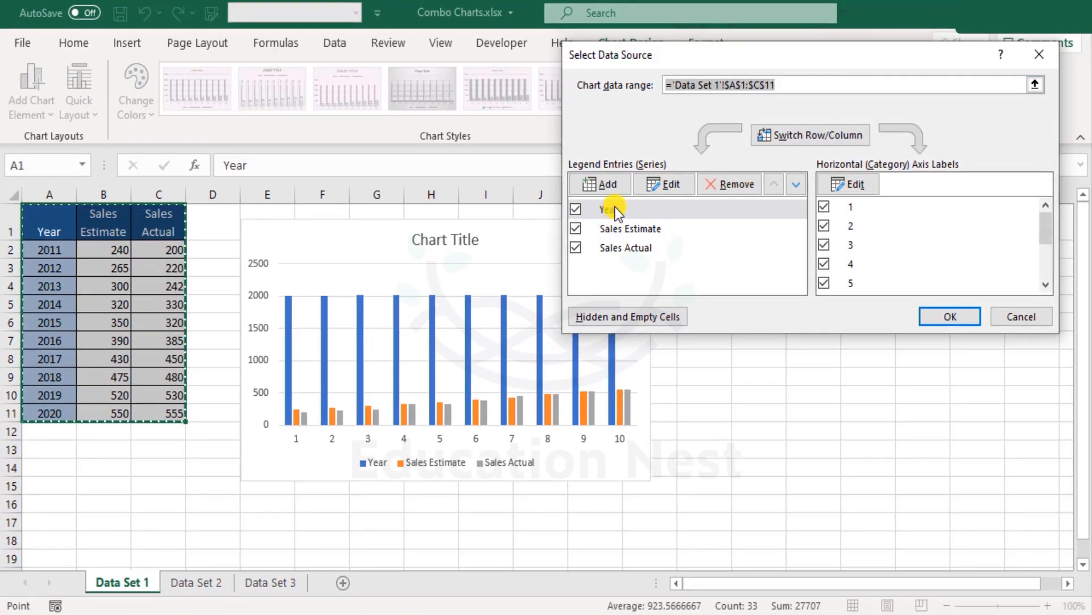
{"action": "left_click", "coordinate": [615, 210]}
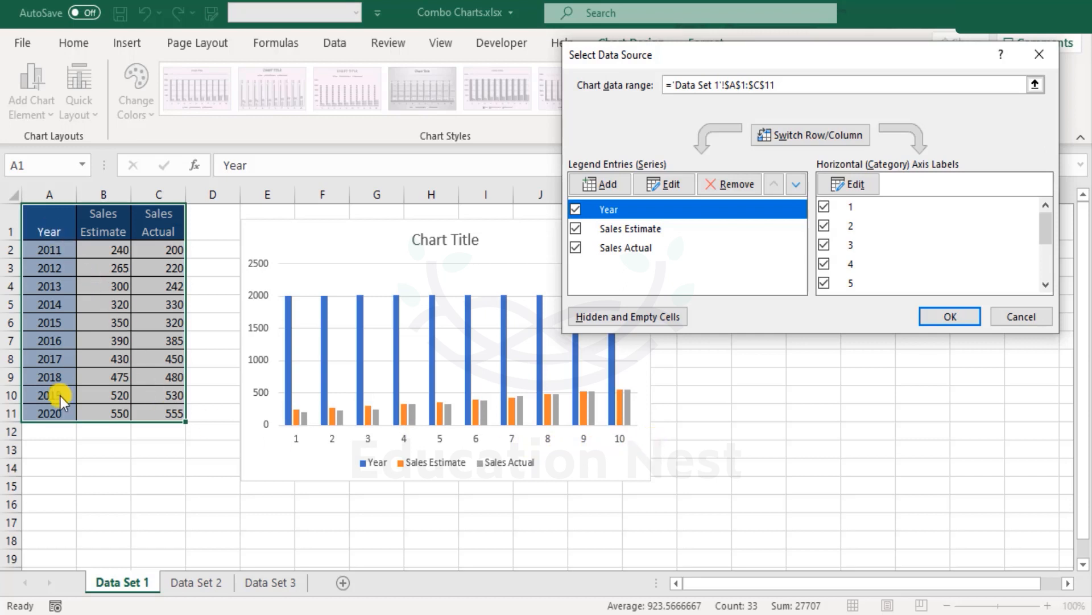
{"action": "left_click", "coordinate": [856, 183]}
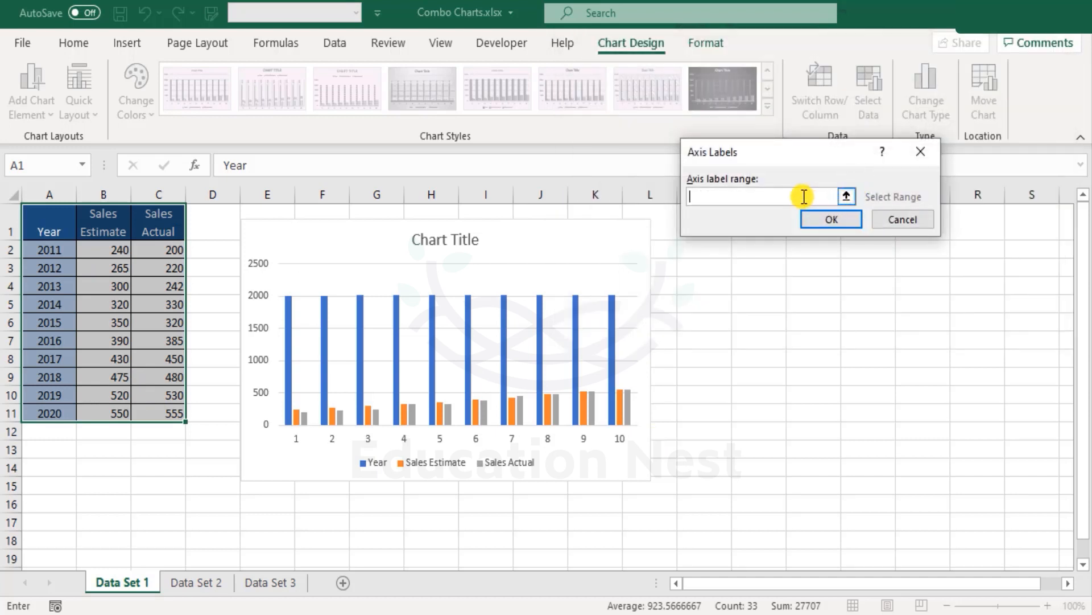
{"action": "left_click_drag", "start_coordinate": [33, 248], "coordinate": [35, 413]}
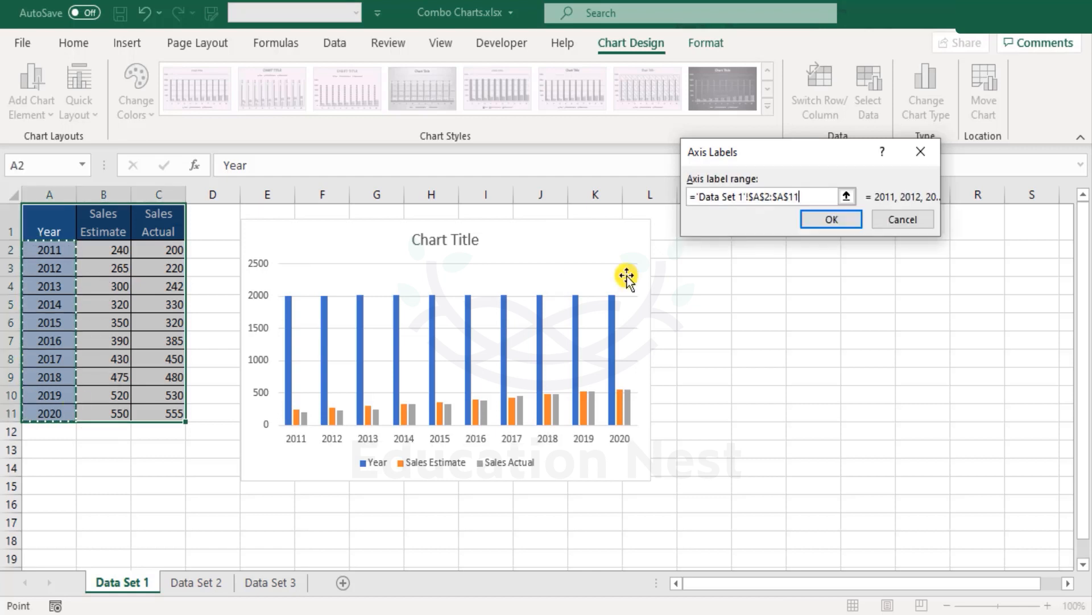
{"action": "left_click", "coordinate": [831, 219]}
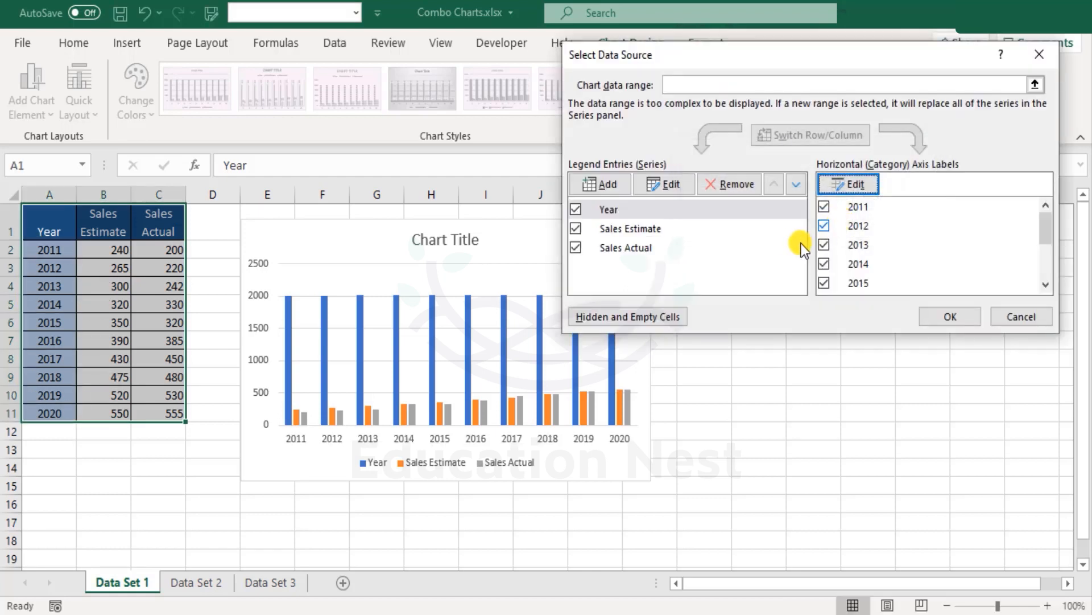
{"action": "left_click", "coordinate": [637, 227]}
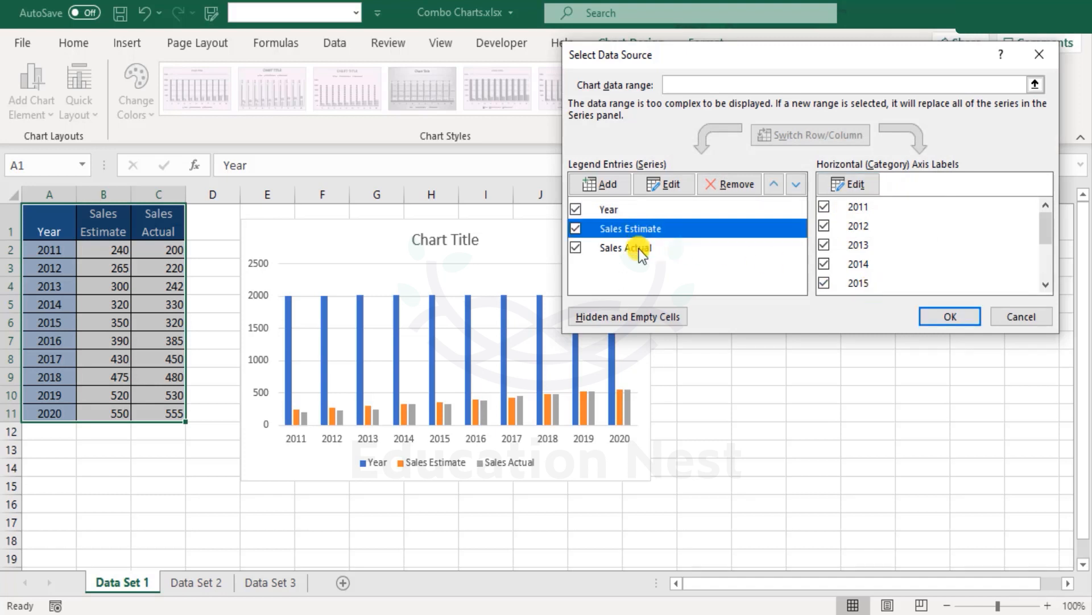
{"action": "left_click", "coordinate": [638, 246]}
{"action": "left_click", "coordinate": [640, 228]}
{"action": "left_click", "coordinate": [644, 243]}
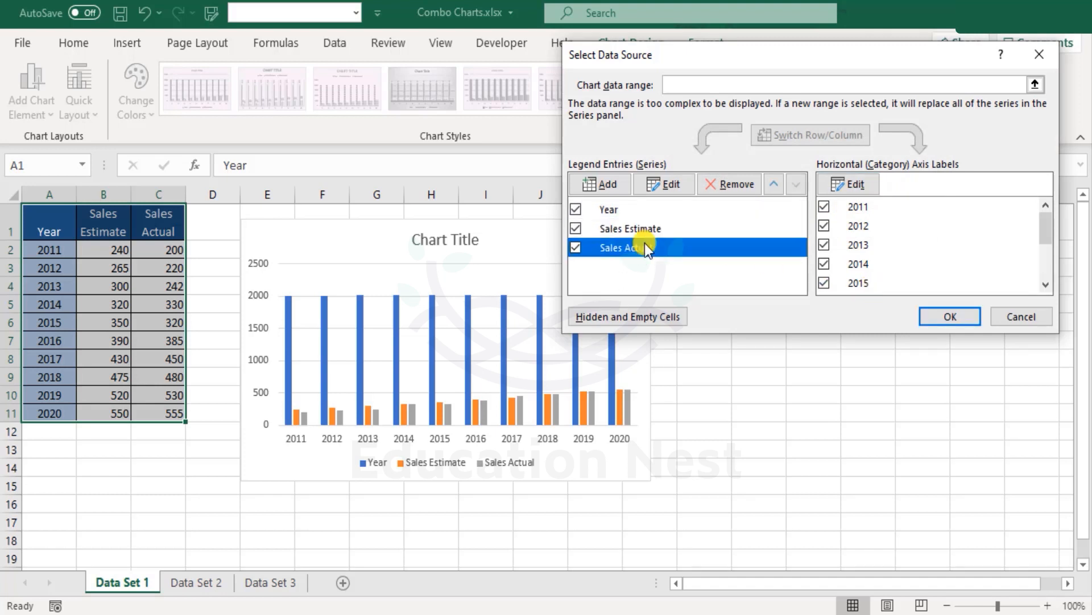
{"action": "left_click", "coordinate": [953, 316]}
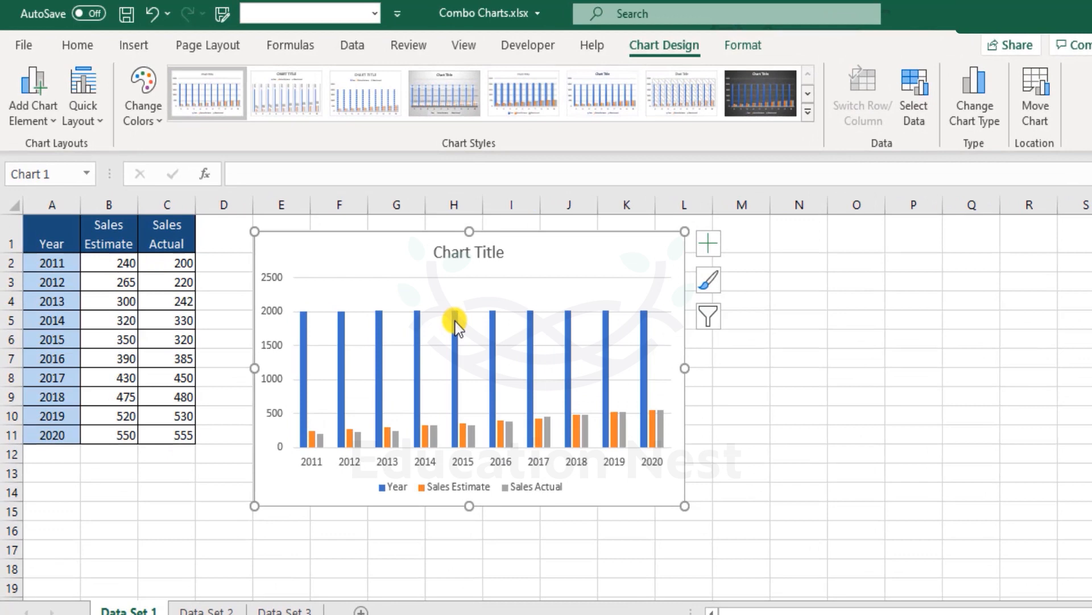
- Delete the Year series and the chart title from the column chart
{"action": "left_click", "coordinate": [463, 284]}
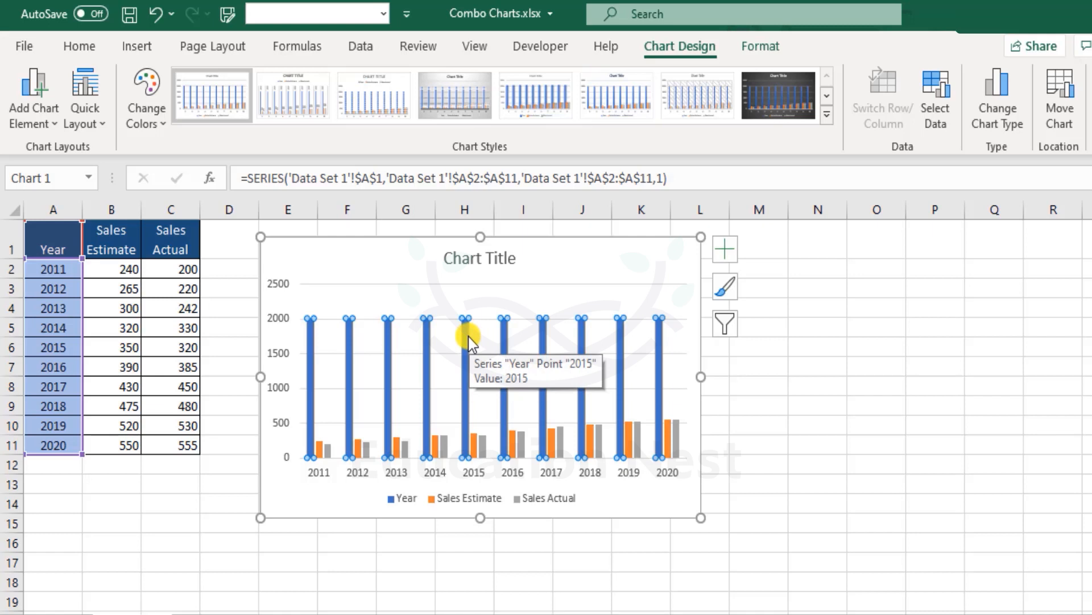
{"action": "key", "text": "Delete"}
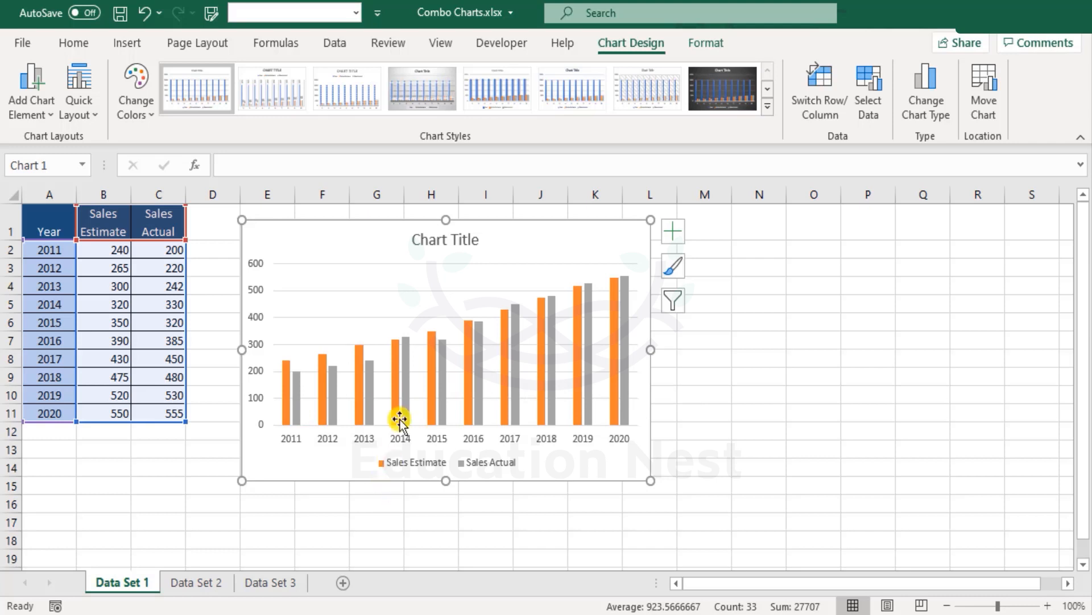
{"action": "left_click", "coordinate": [454, 246]}
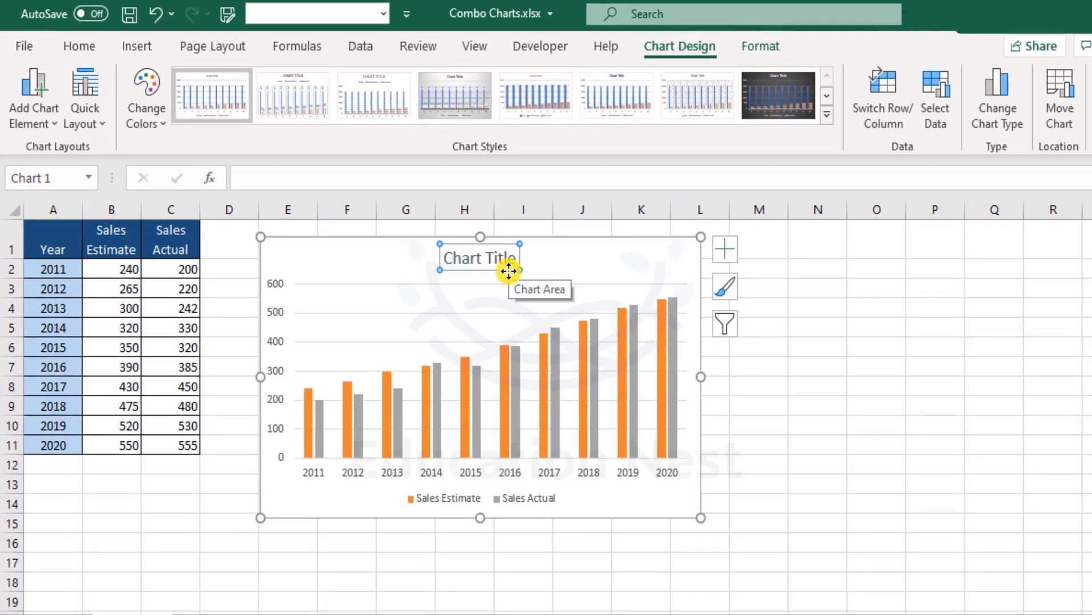
{"action": "key", "text": "Delete"}
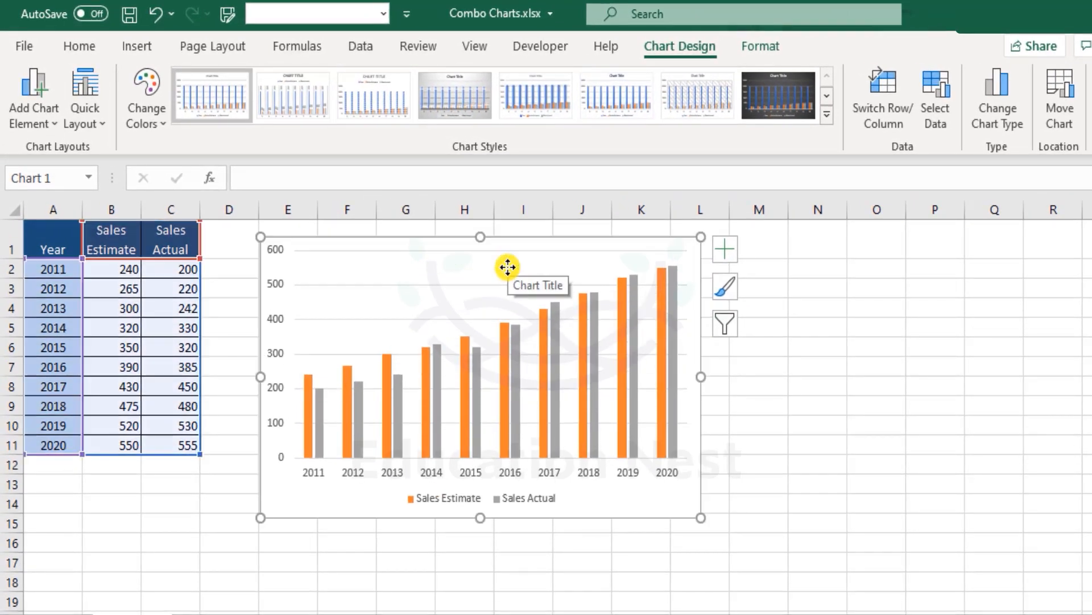
- Hide the chart's legend and show it again to the right of the plot area, leaving the chart title off
{"action": "left_click", "coordinate": [726, 251]}
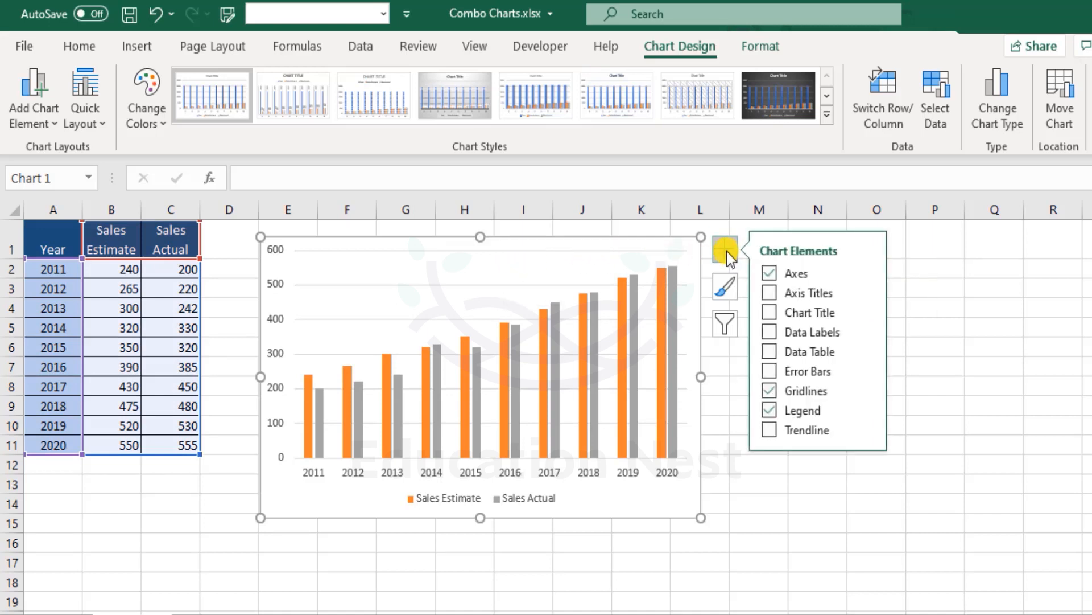
{"action": "left_click", "coordinate": [770, 314]}
{"action": "left_click", "coordinate": [771, 317]}
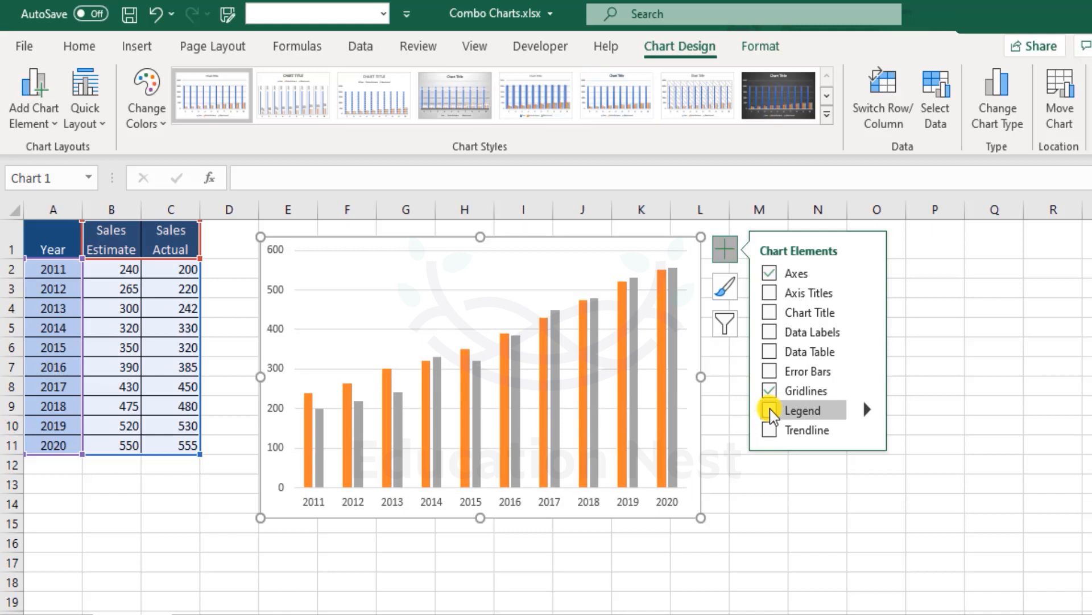
{"action": "left_click", "coordinate": [771, 409]}
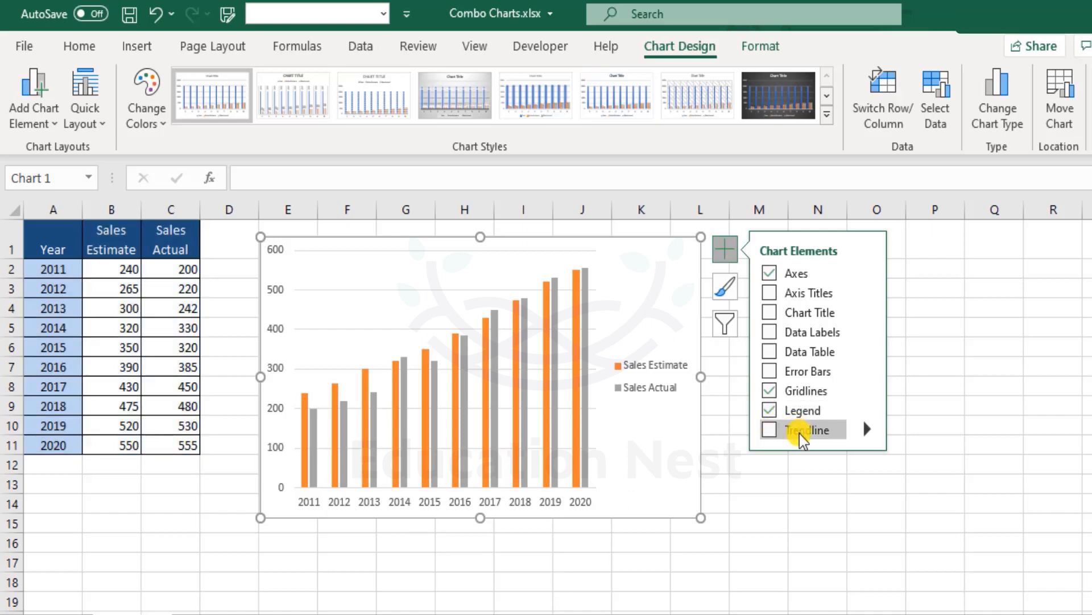
- Try a linear trendline based on the Sales Estimate series and remove it from the chart
{"action": "left_click", "coordinate": [770, 431]}
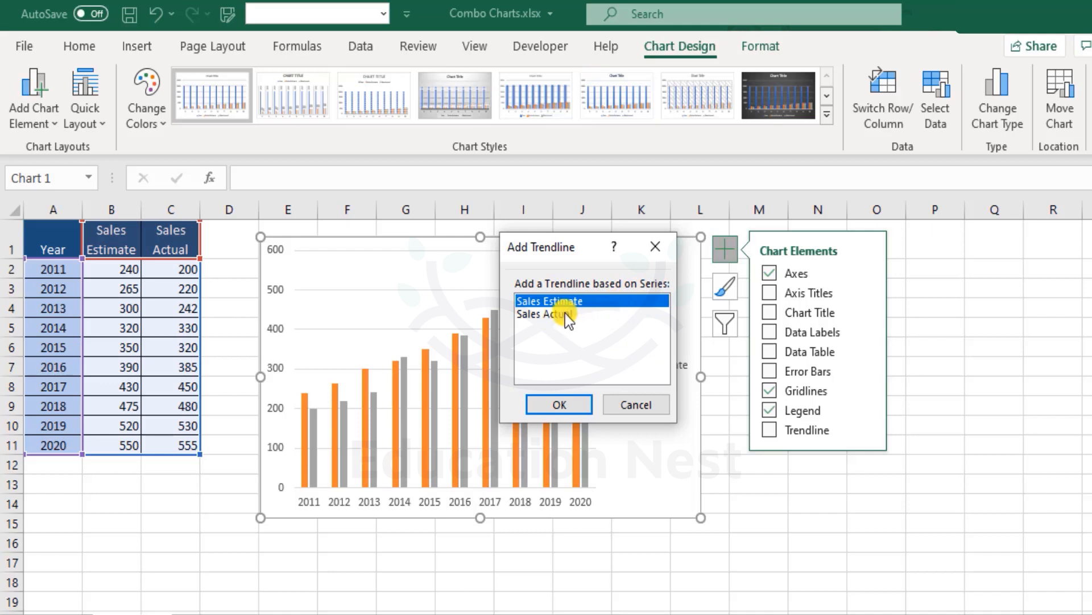
{"action": "left_click", "coordinate": [567, 404]}
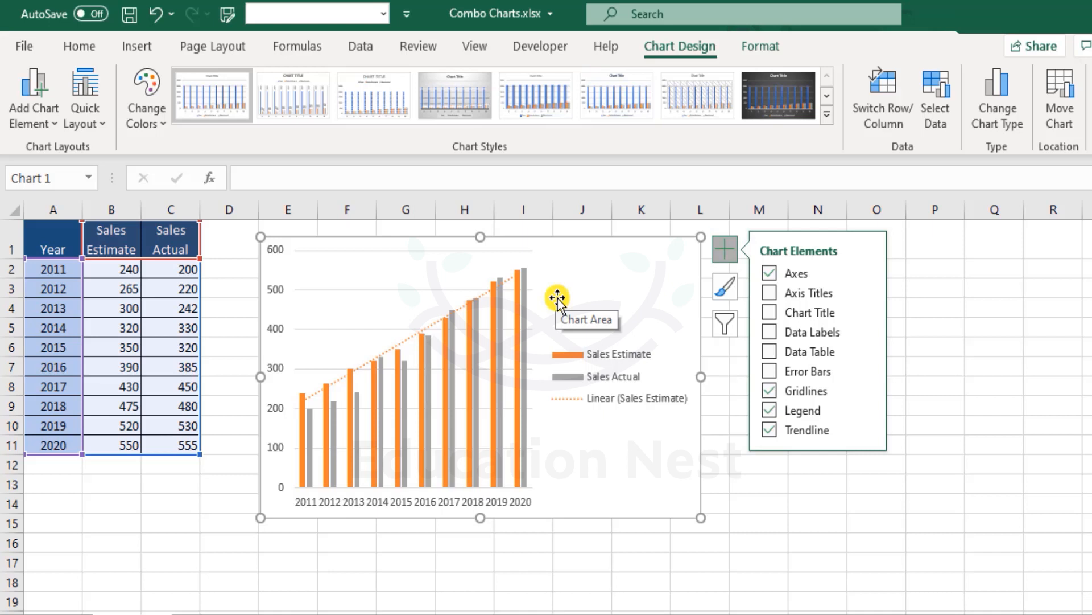
{"action": "left_click", "coordinate": [772, 433]}
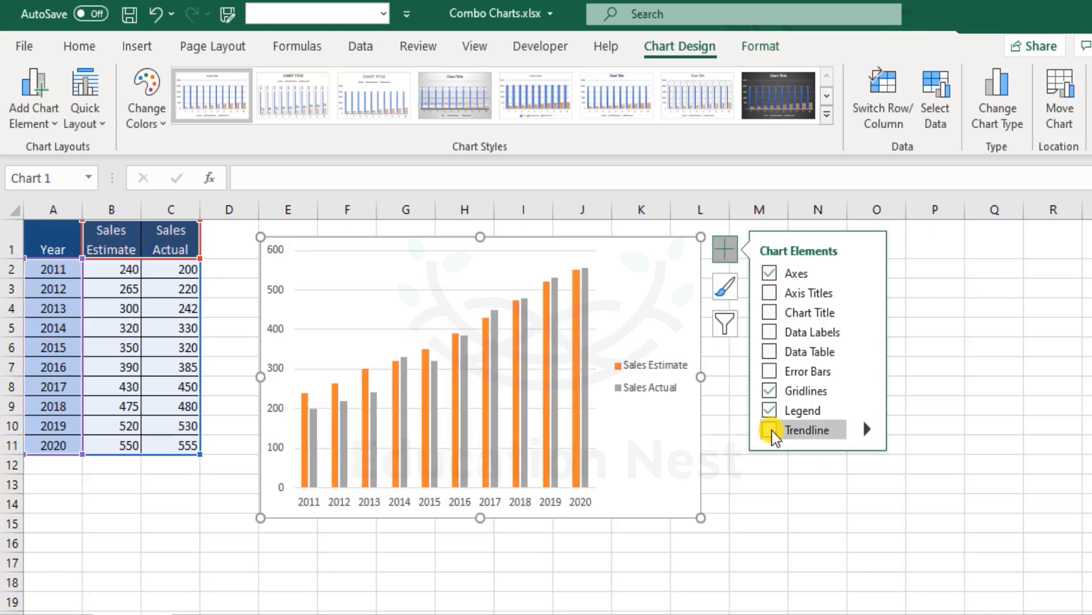
{"action": "left_click", "coordinate": [770, 432]}
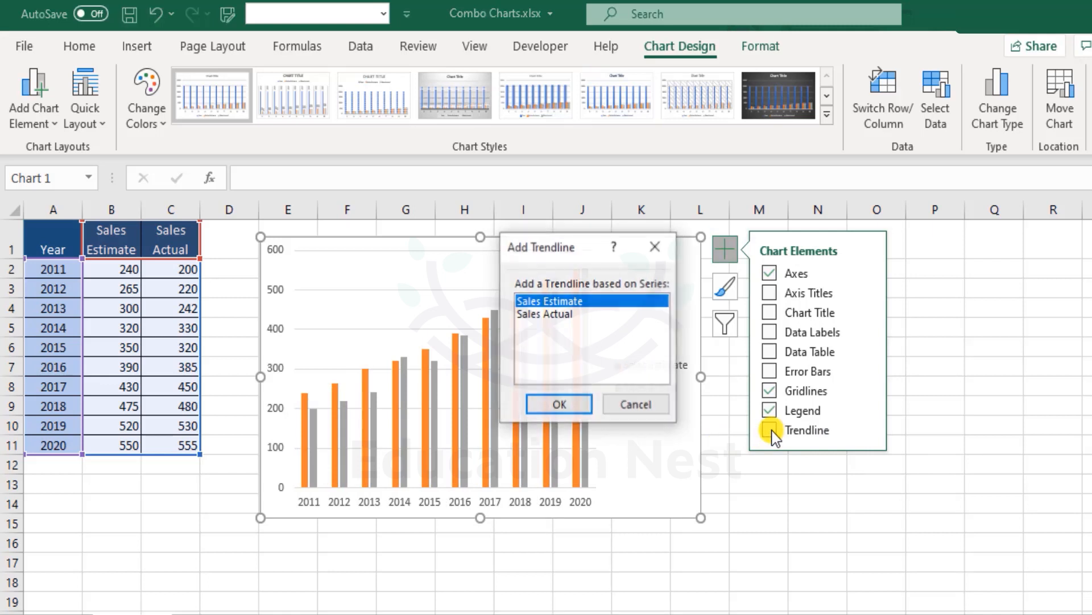
{"action": "left_click", "coordinate": [569, 404]}
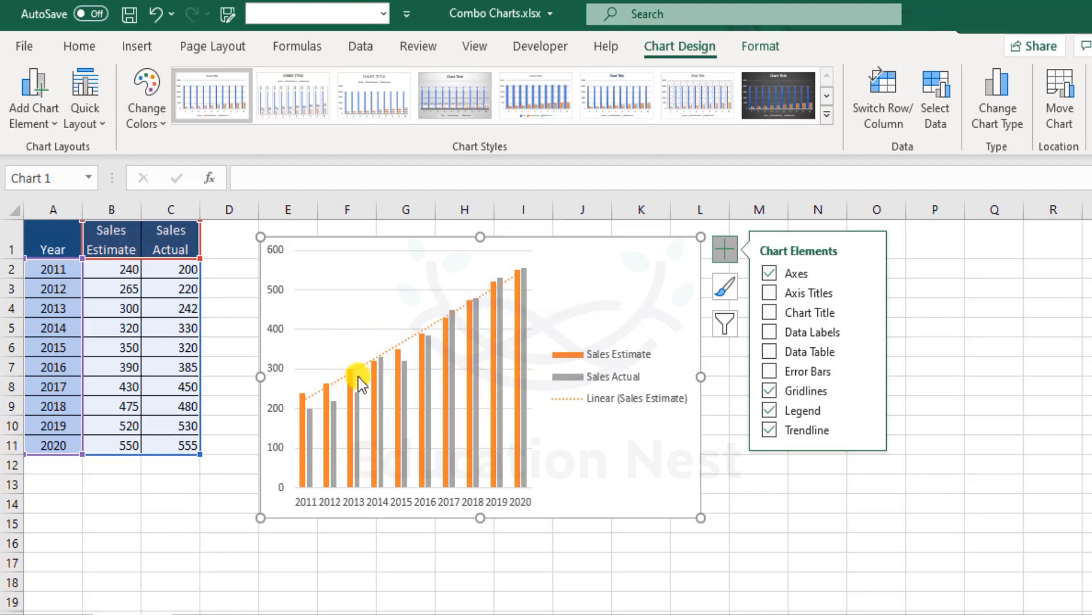
{"action": "left_click", "coordinate": [769, 431]}
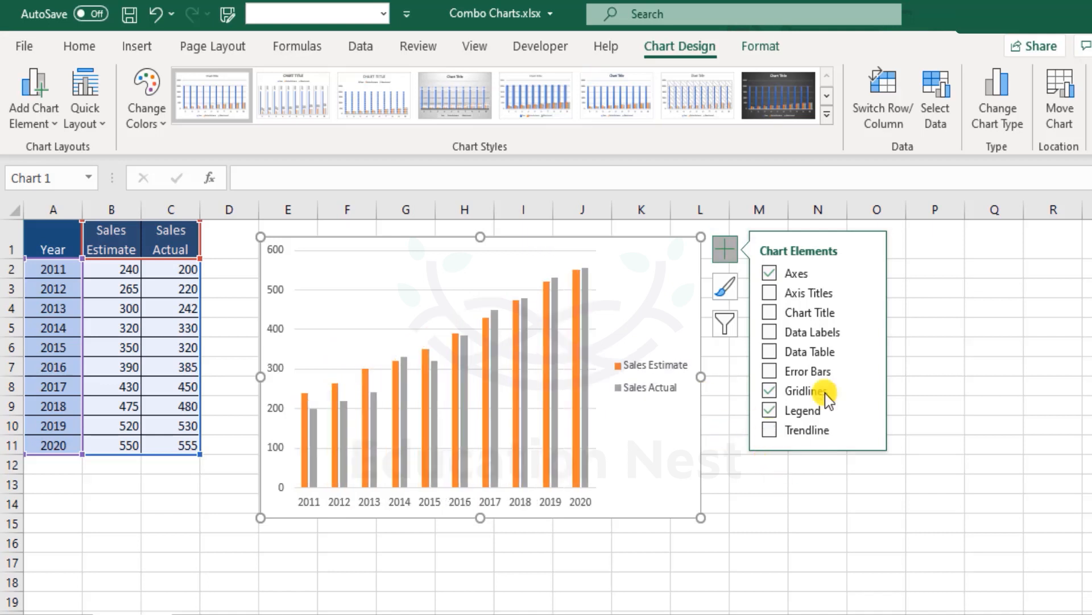
{"action": "left_click", "coordinate": [979, 371]}
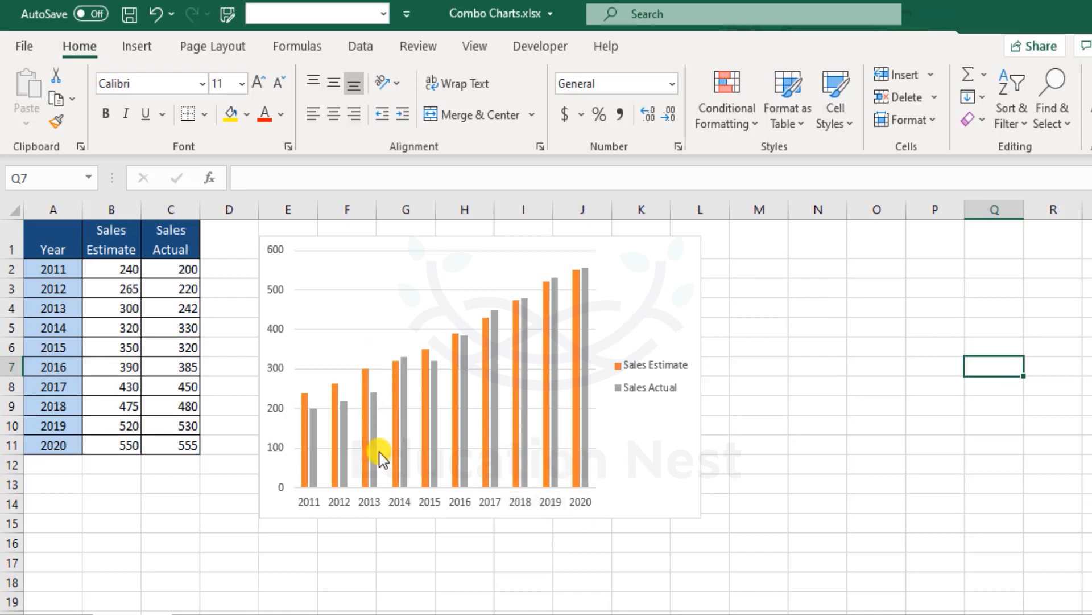
{"action": "mouse_move", "coordinate": [380, 456]}
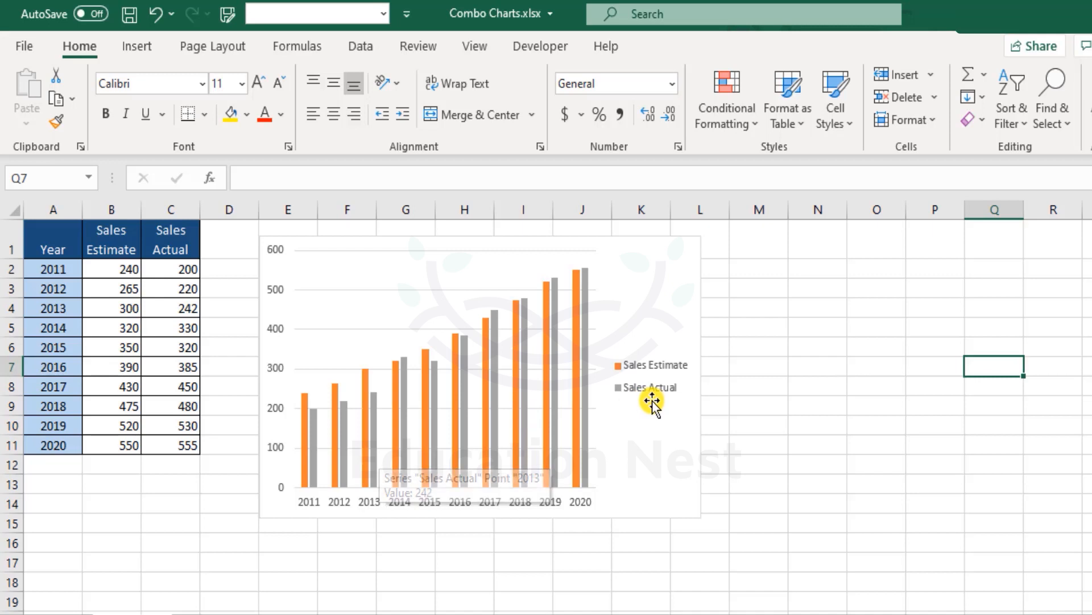
{"action": "left_click", "coordinate": [664, 450]}
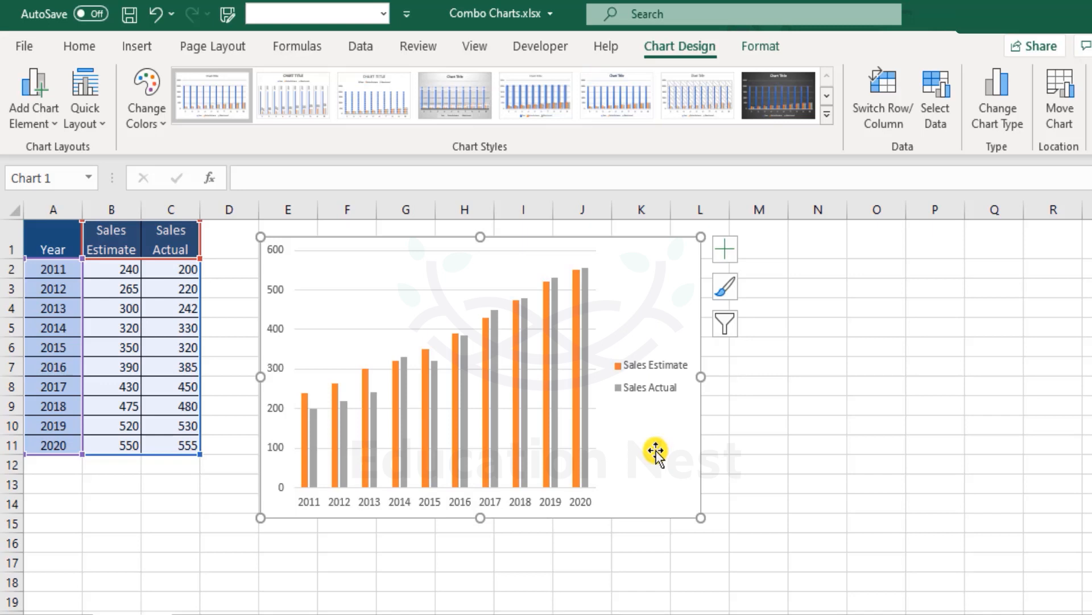
{"action": "scroll", "coordinate": [655, 450], "scroll_direction": "down", "scroll_amount": 1}
{"action": "scroll", "coordinate": [654, 447], "scroll_direction": "up", "scroll_amount": 1}
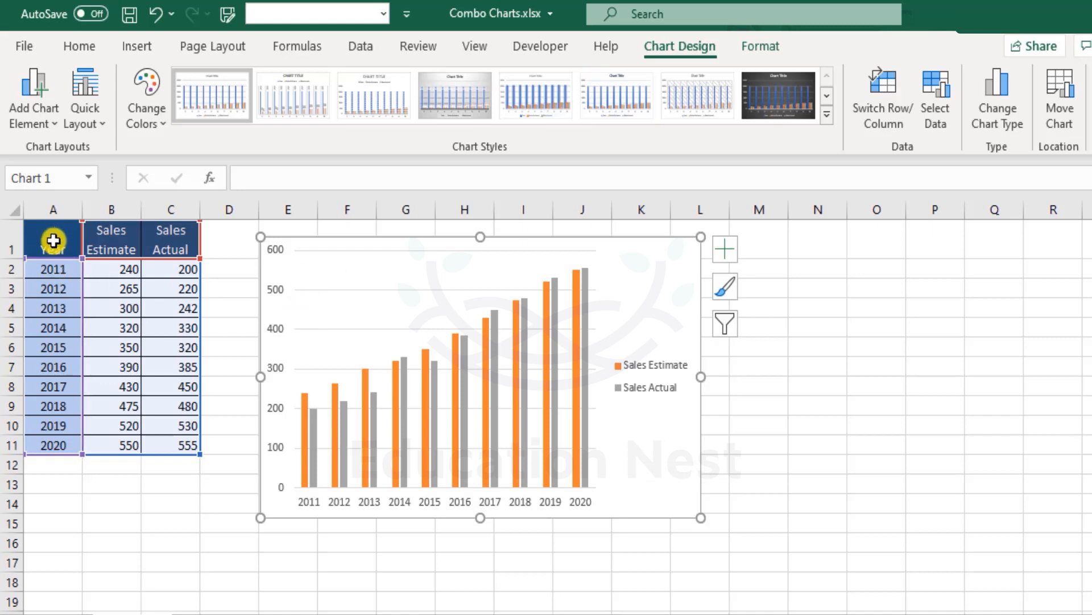
{"action": "left_click_drag", "start_coordinate": [53, 239], "coordinate": [185, 445]}
{"action": "left_click", "coordinate": [147, 46]}
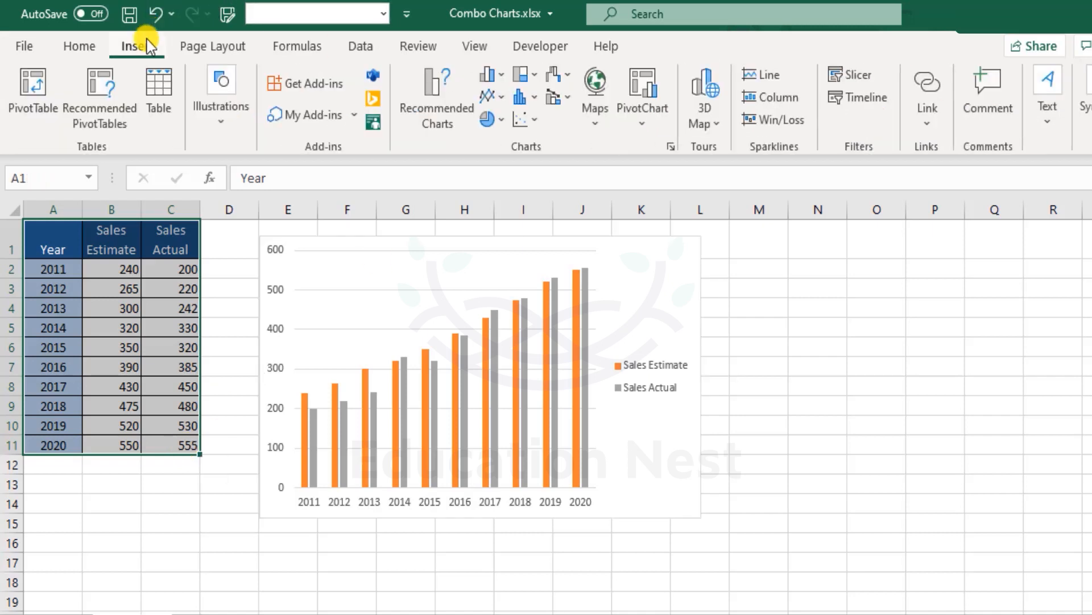
{"action": "left_click", "coordinate": [500, 104]}
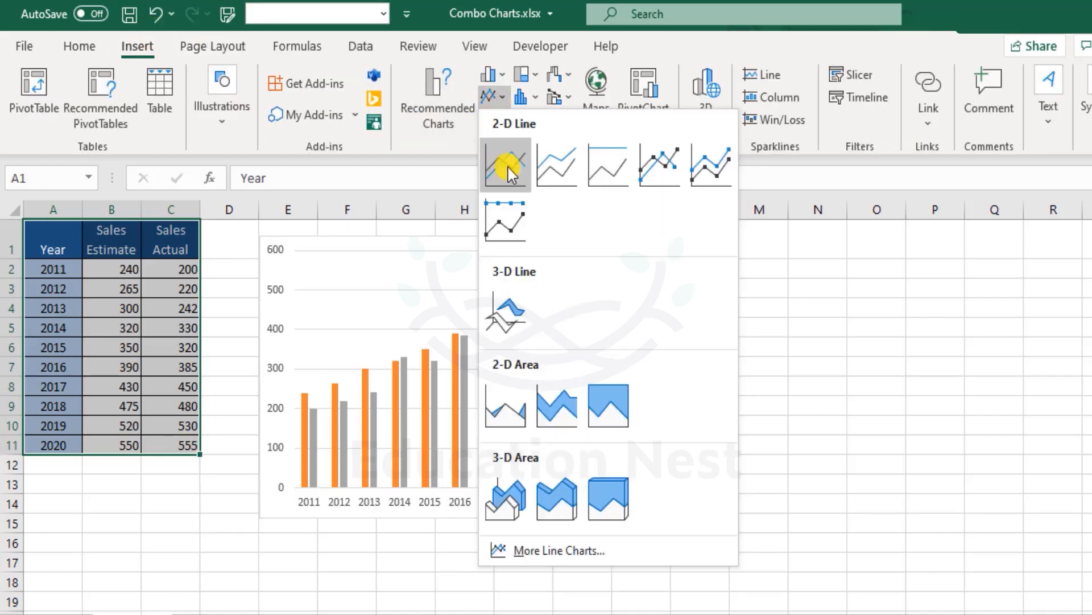
{"action": "left_click", "coordinate": [350, 402]}
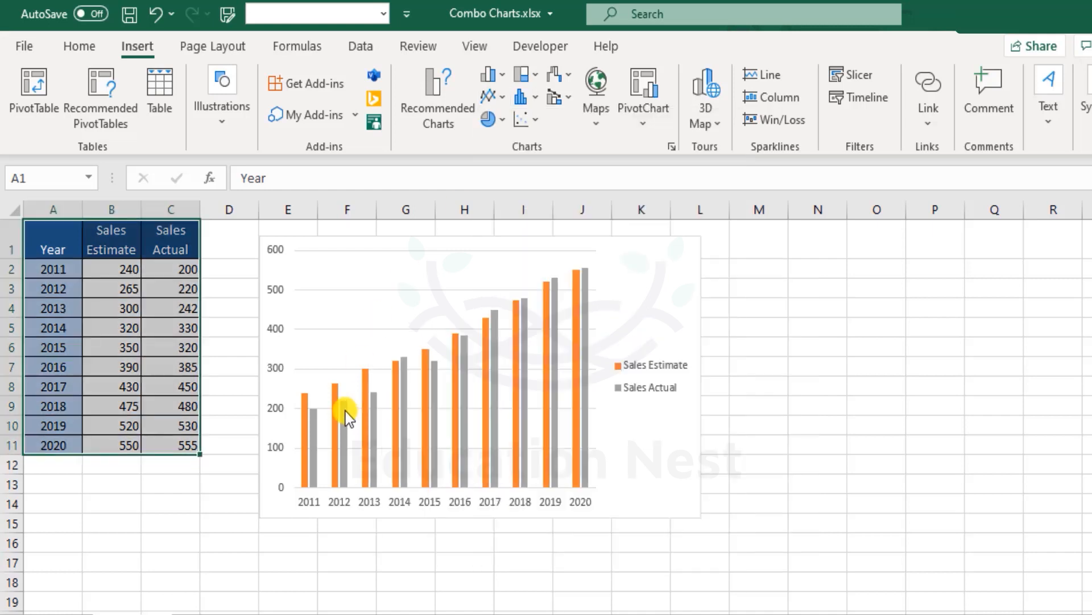
- Copy the column chart and paste the duplicate at cell M1, beside the original
{"action": "left_click", "coordinate": [639, 265]}
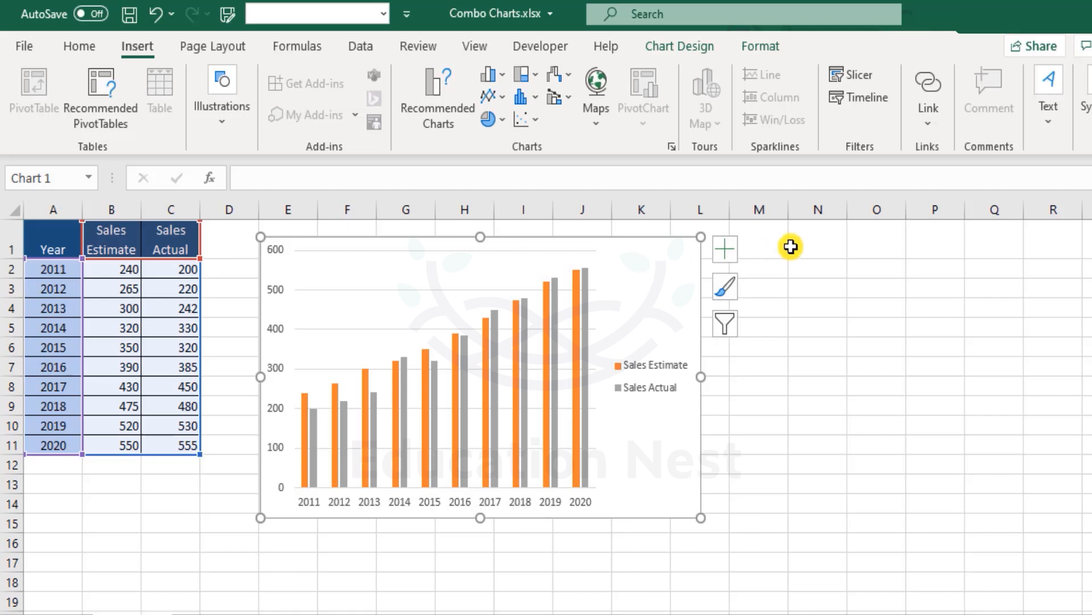
{"action": "left_click", "coordinate": [772, 239]}
{"action": "key", "text": "ctrl+v"}
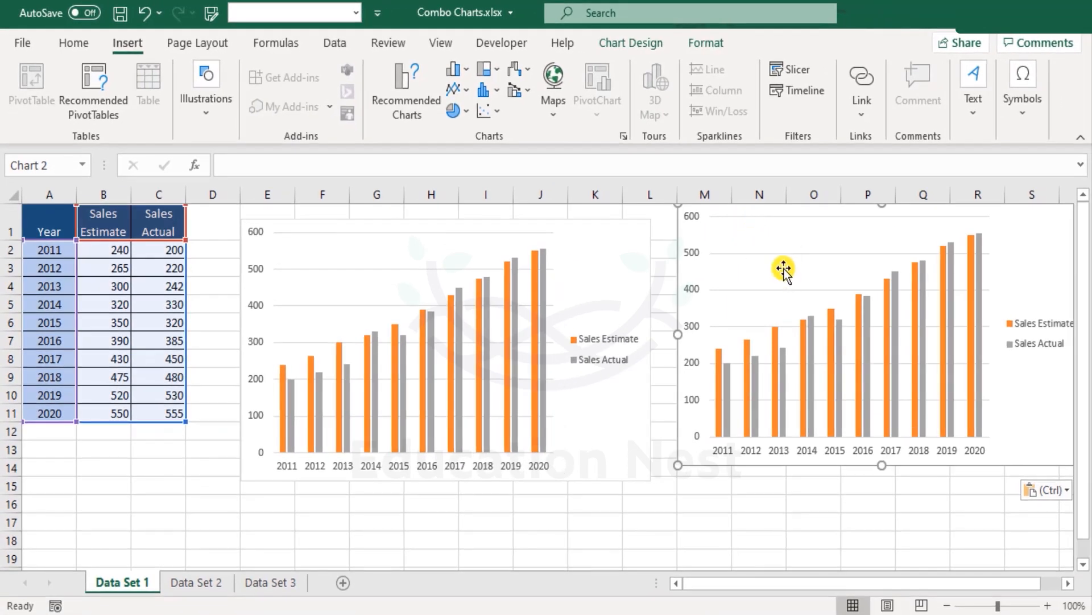
- Align the duplicated chart's top edge with the original column chart and change the duplicate to a Line chart of both sales series
{"action": "left_click_drag", "start_coordinate": [784, 269], "coordinate": [766, 224]}
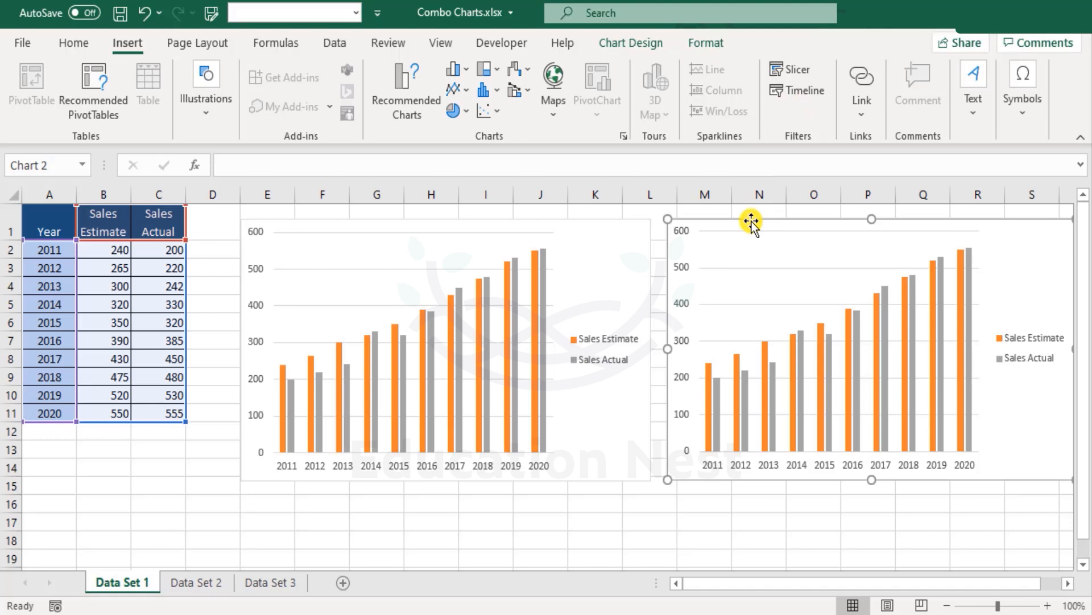
{"action": "left_click", "coordinate": [640, 41]}
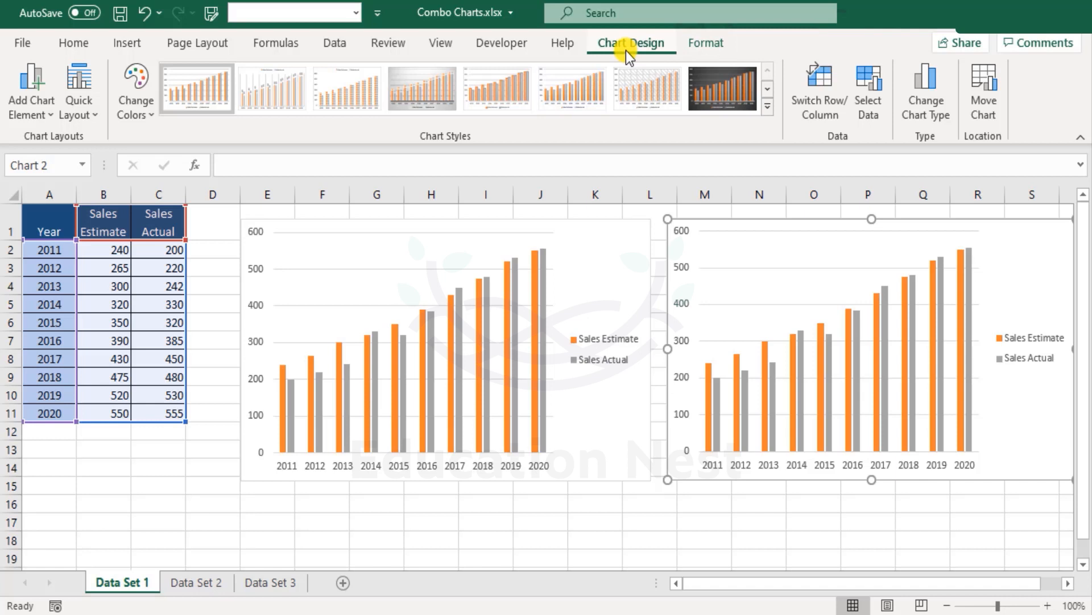
{"action": "left_click", "coordinate": [943, 116]}
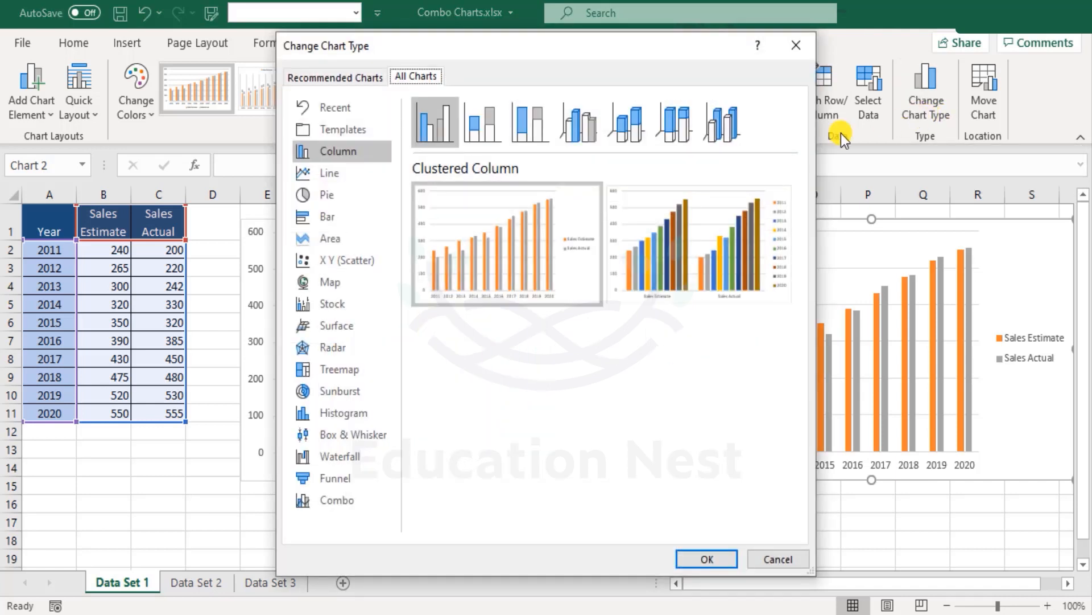
{"action": "left_click", "coordinate": [334, 172]}
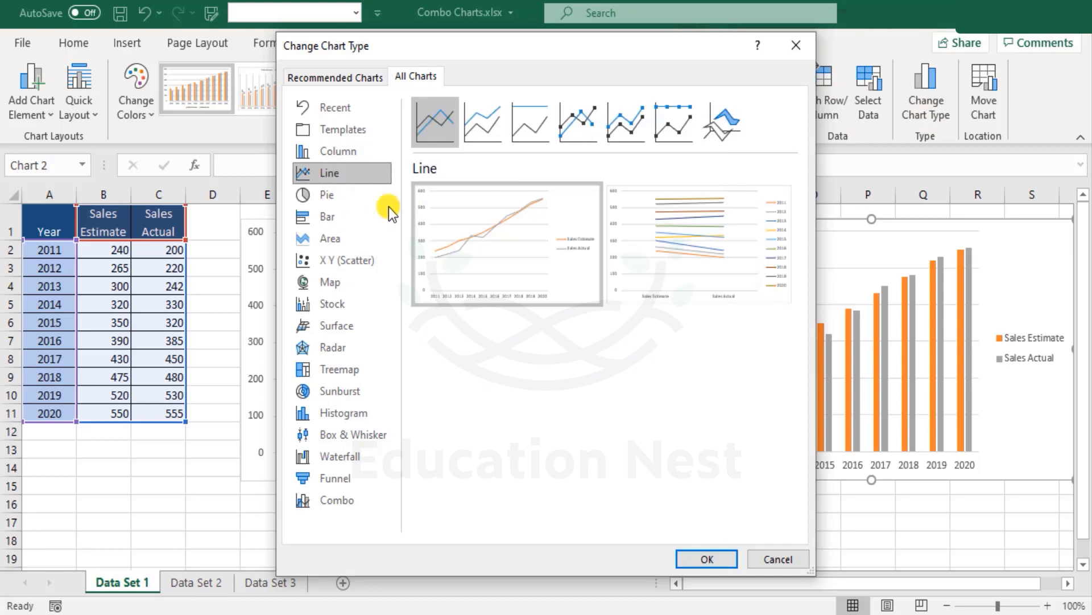
{"action": "mouse_move", "coordinate": [501, 253]}
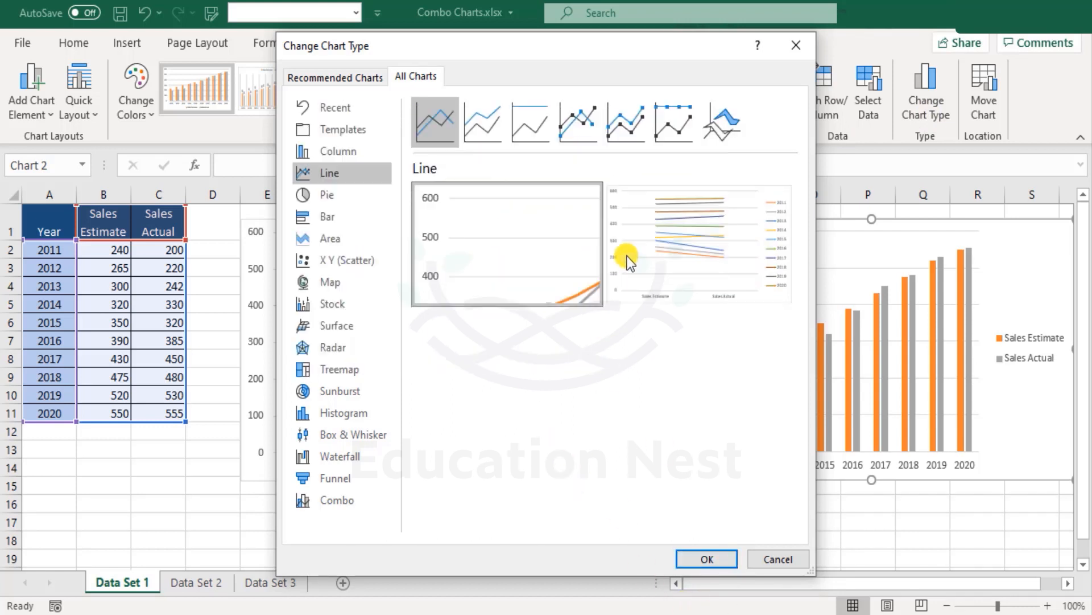
{"action": "mouse_move", "coordinate": [715, 246]}
{"action": "mouse_move", "coordinate": [442, 253]}
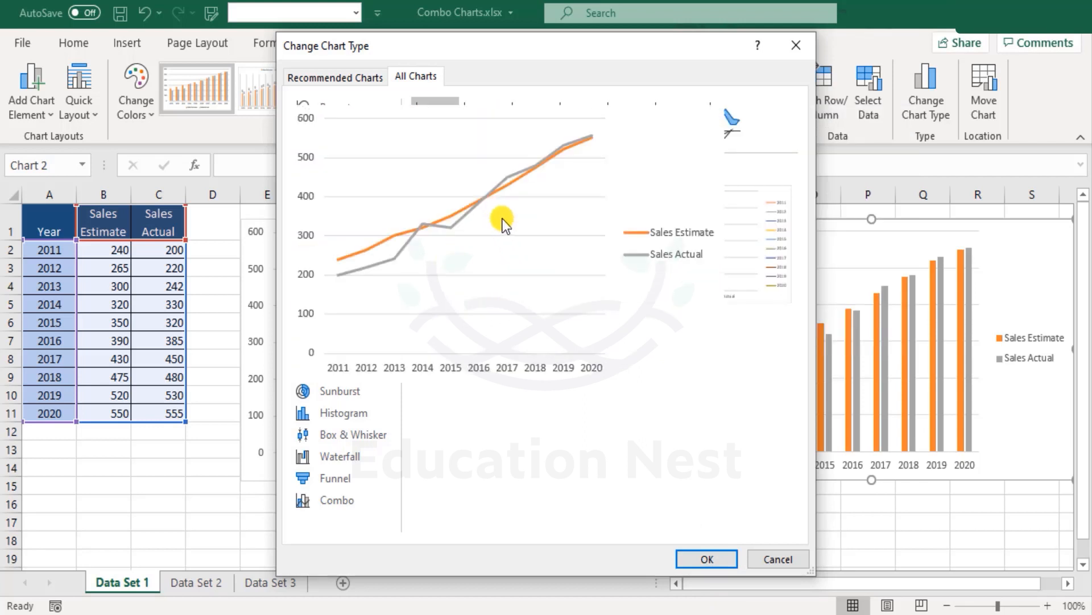
{"action": "left_click", "coordinate": [707, 560]}
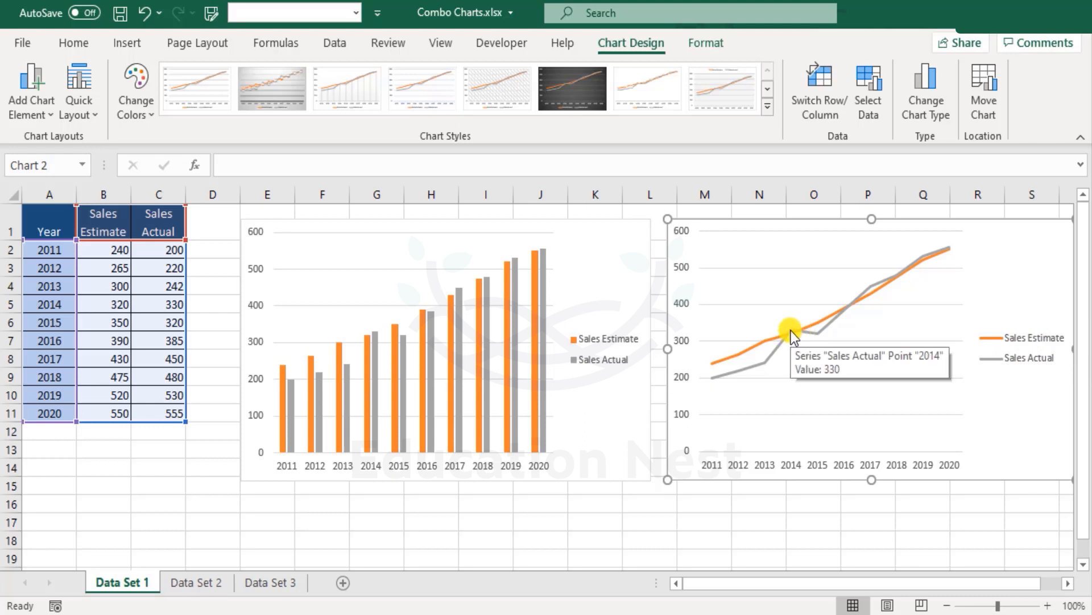
- Compare the Sales Estimate and Sales Actual lines across the years in the line chart, and deselect the chart
{"action": "mouse_move", "coordinate": [797, 334]}
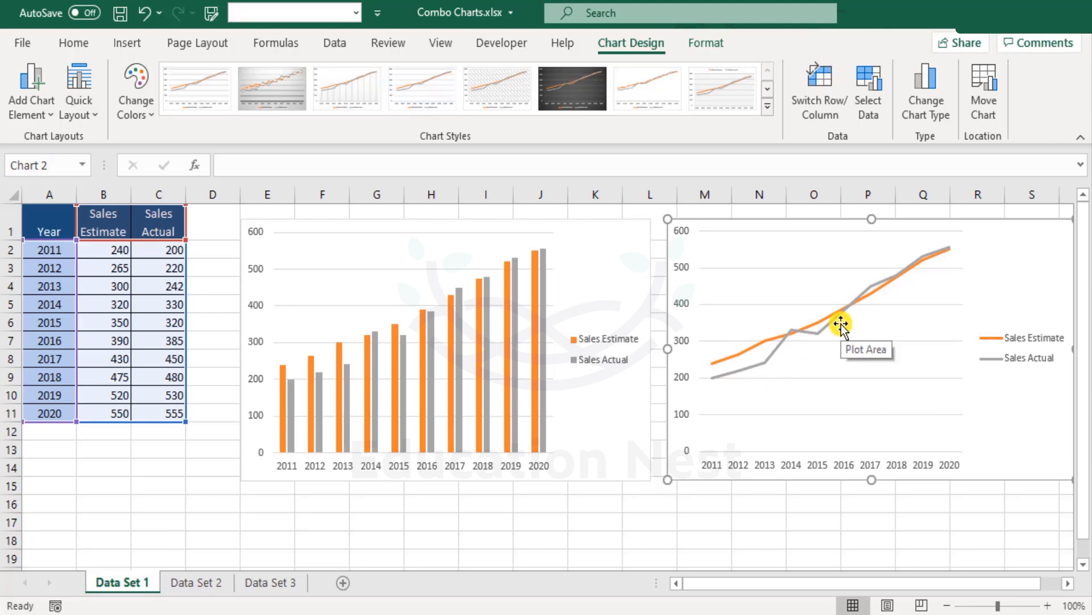
{"action": "mouse_move", "coordinate": [837, 326]}
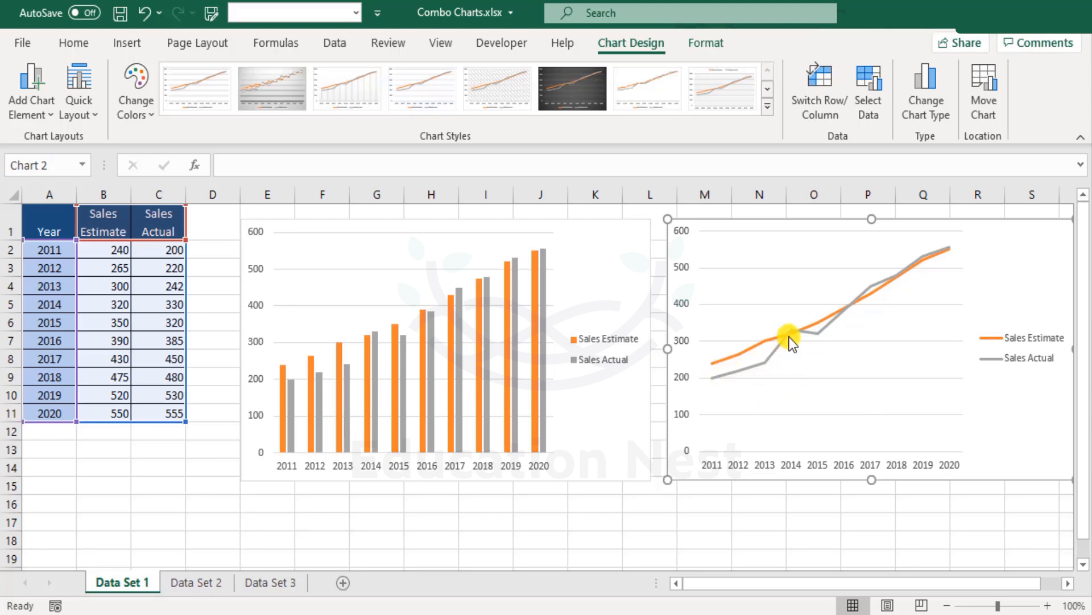
{"action": "mouse_move", "coordinate": [729, 363]}
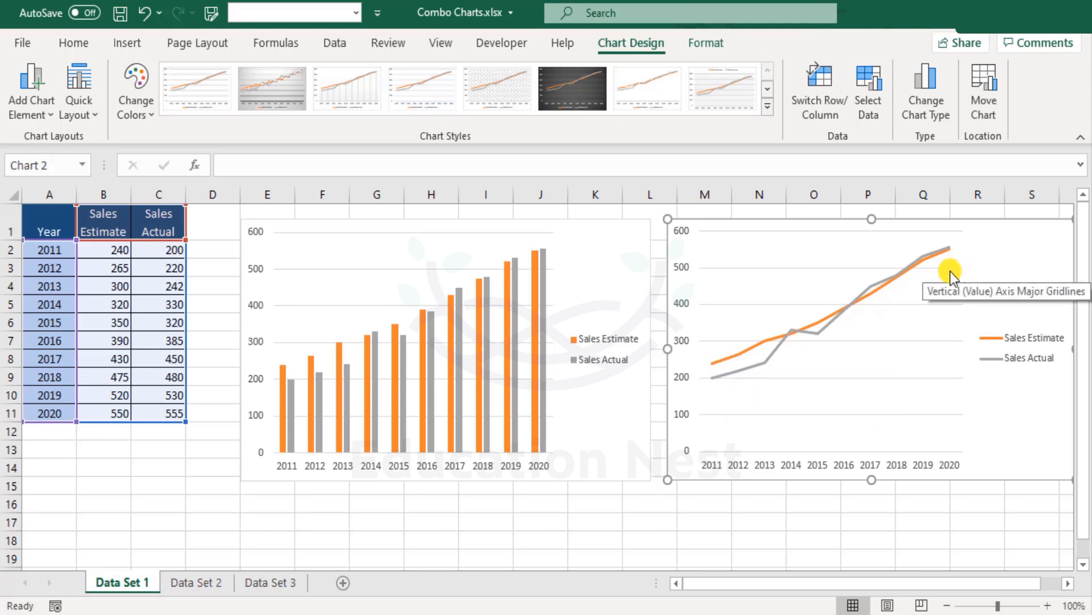
{"action": "mouse_move", "coordinate": [950, 256]}
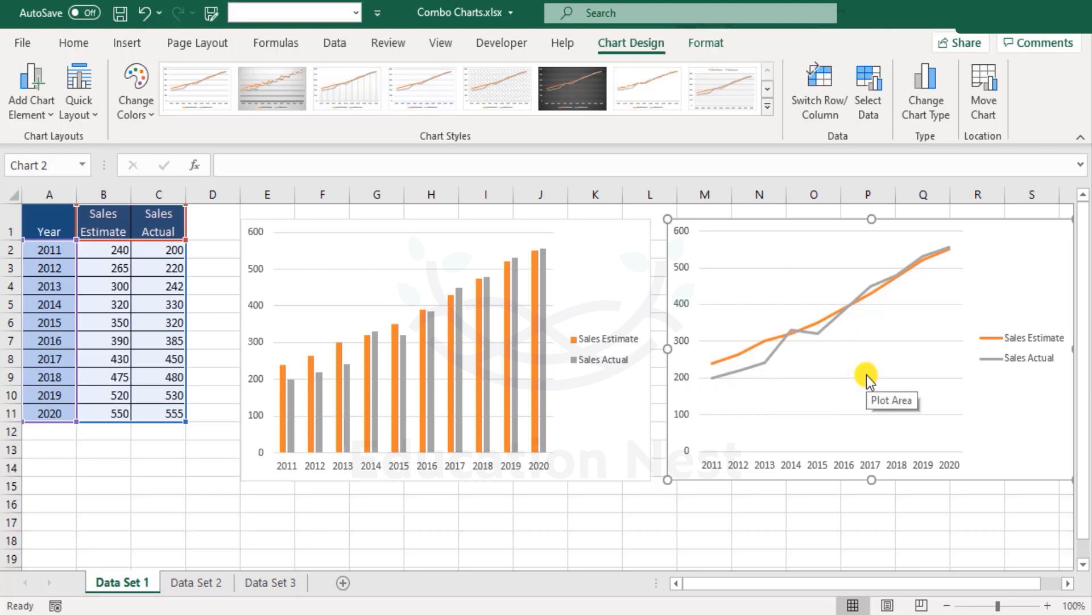
{"action": "scroll", "coordinate": [628, 485], "scroll_direction": "down", "scroll_amount": 1}
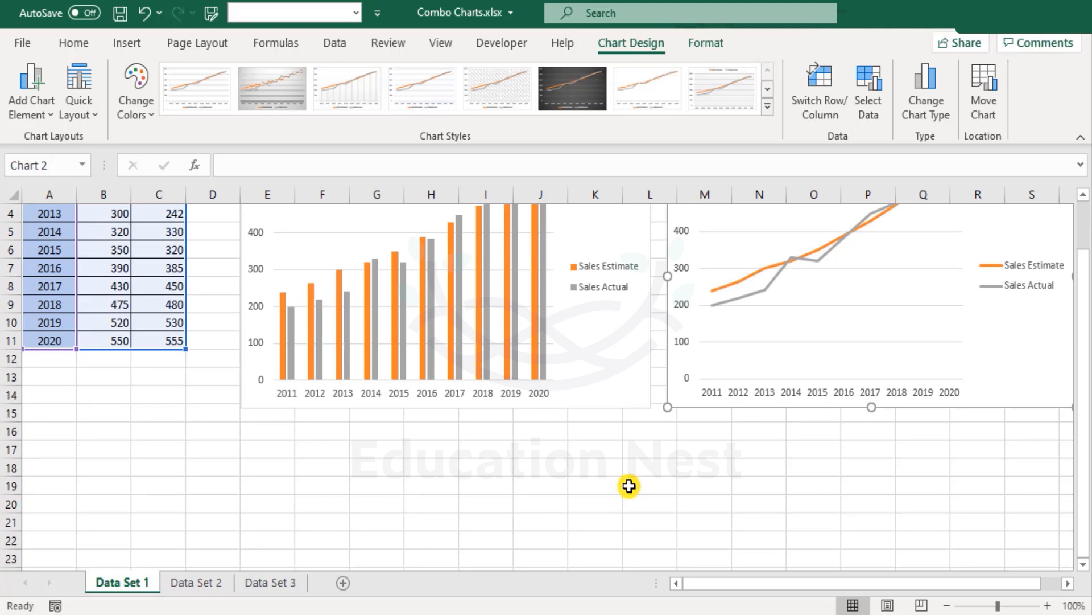
{"action": "scroll", "coordinate": [629, 485], "scroll_direction": "up", "scroll_amount": 1}
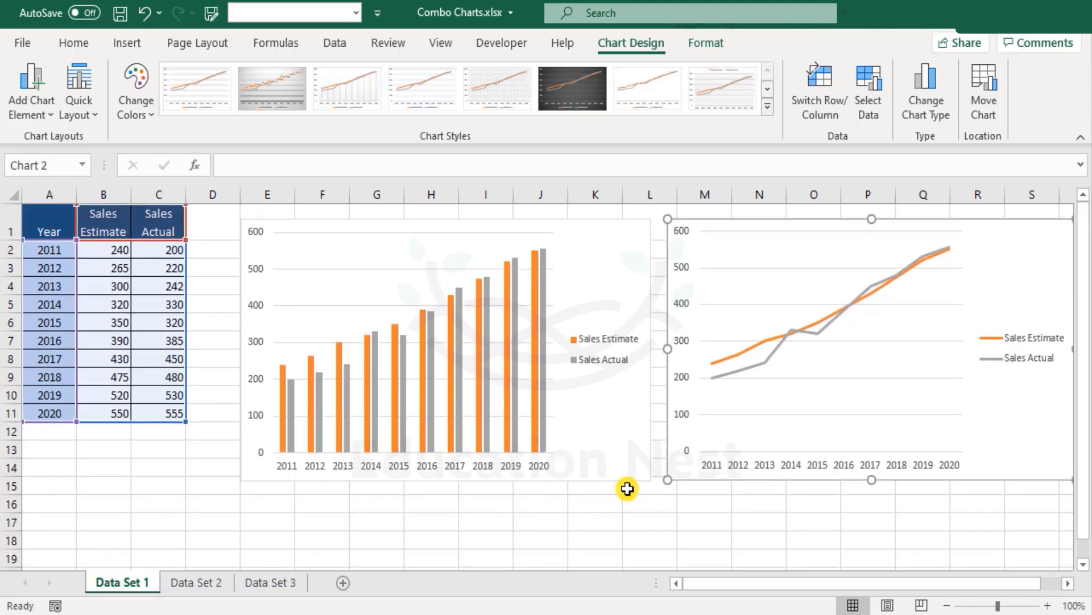
{"action": "left_click", "coordinate": [281, 538]}
{"action": "scroll", "coordinate": [319, 515], "scroll_direction": "down", "scroll_amount": 1}
{"action": "scroll", "coordinate": [326, 515], "scroll_direction": "up", "scroll_amount": 1}
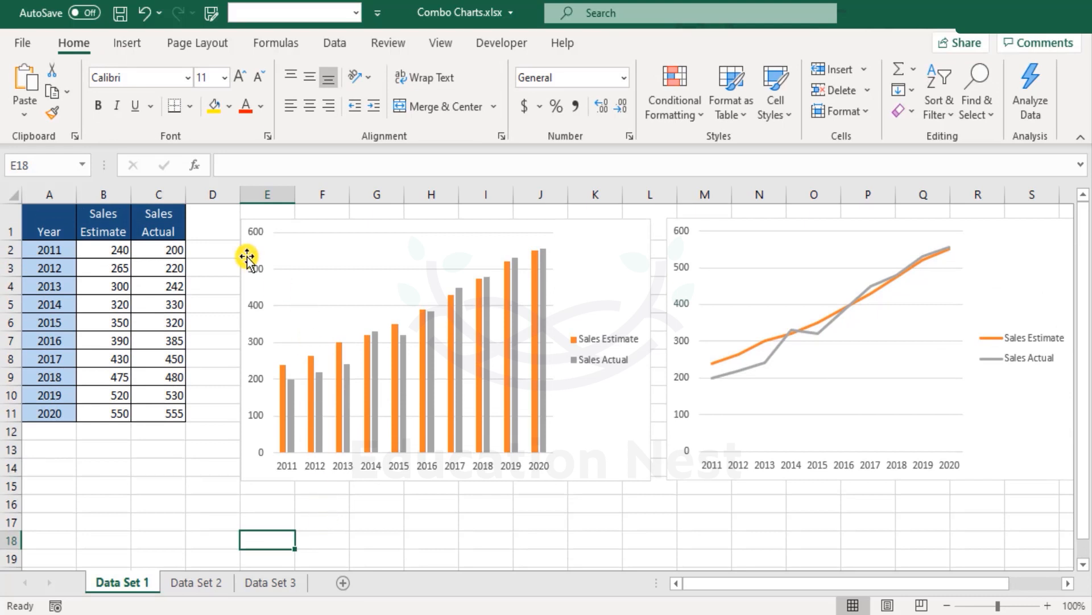
- Insert a Clustered Column - Line combo chart from A1:C11 and delete its Year series
{"action": "left_click_drag", "start_coordinate": [71, 223], "coordinate": [161, 417]}
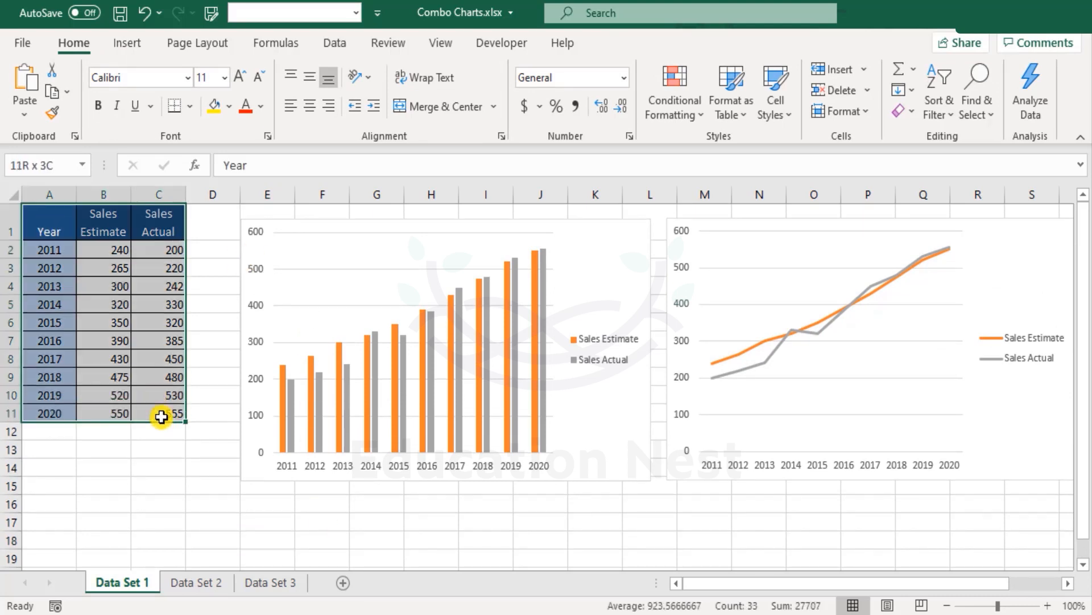
{"action": "left_click", "coordinate": [124, 43]}
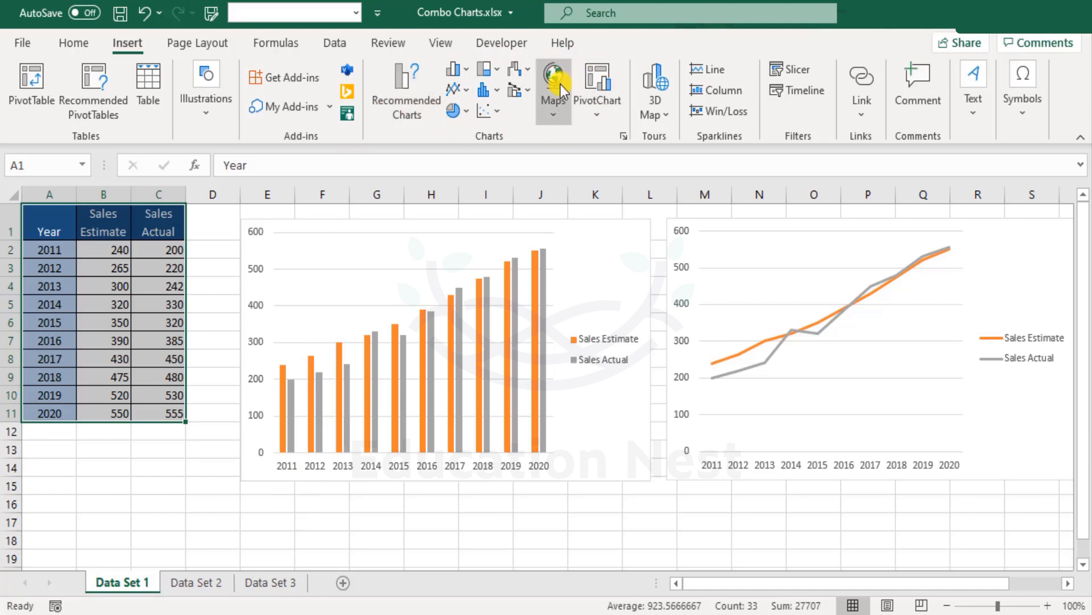
{"action": "left_click", "coordinate": [522, 99]}
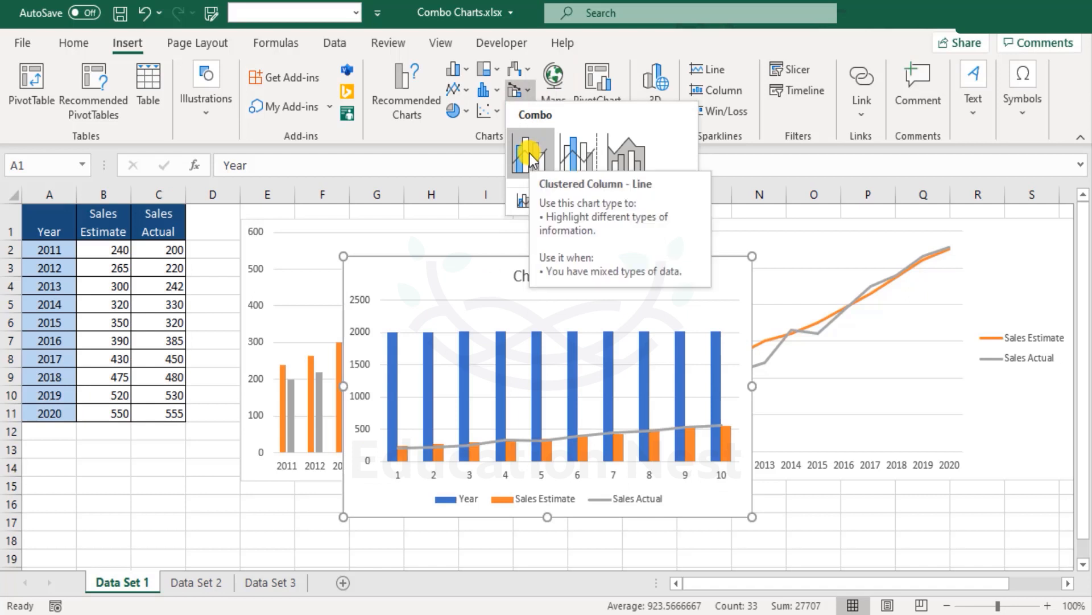
{"action": "left_click", "coordinate": [529, 155]}
{"action": "left_click", "coordinate": [466, 353]}
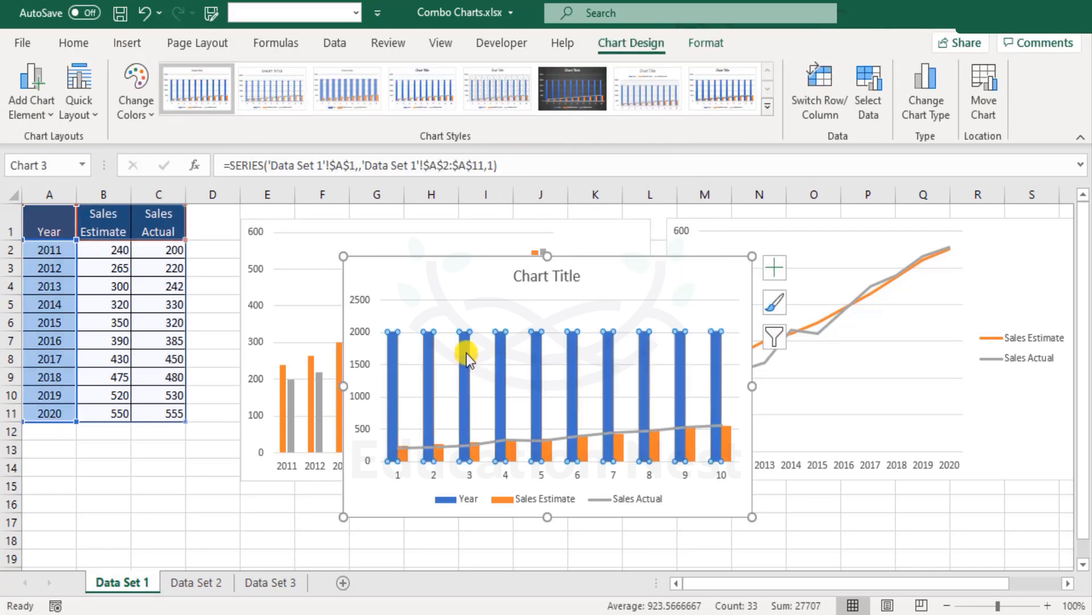
{"action": "key", "text": "Delete"}
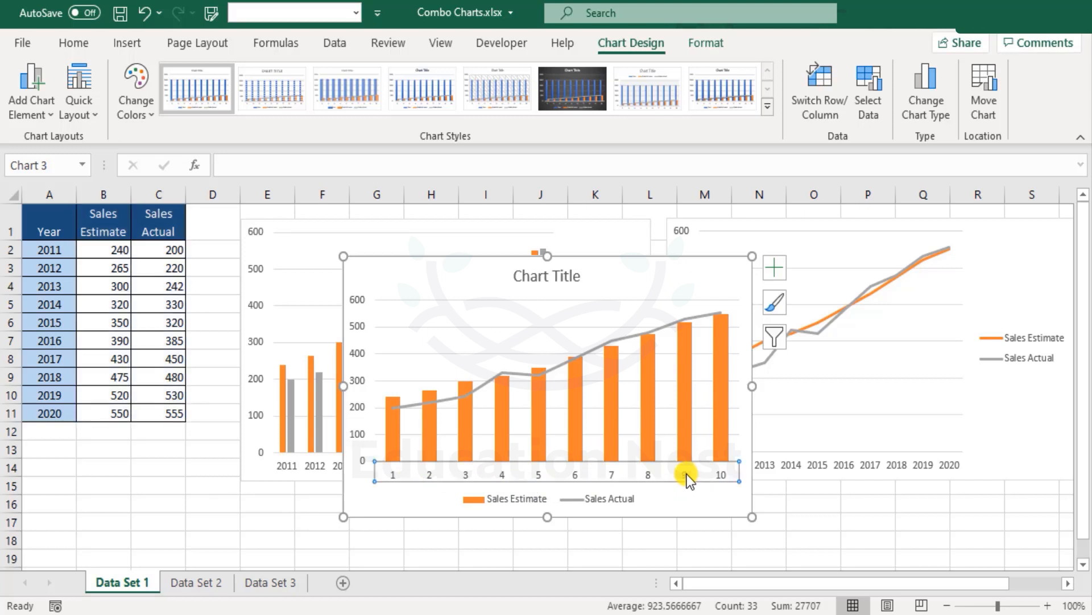
- Set the combo chart's horizontal axis labels for the Sales Estimate series to the years in A2:A11
{"action": "left_click", "coordinate": [866, 103]}
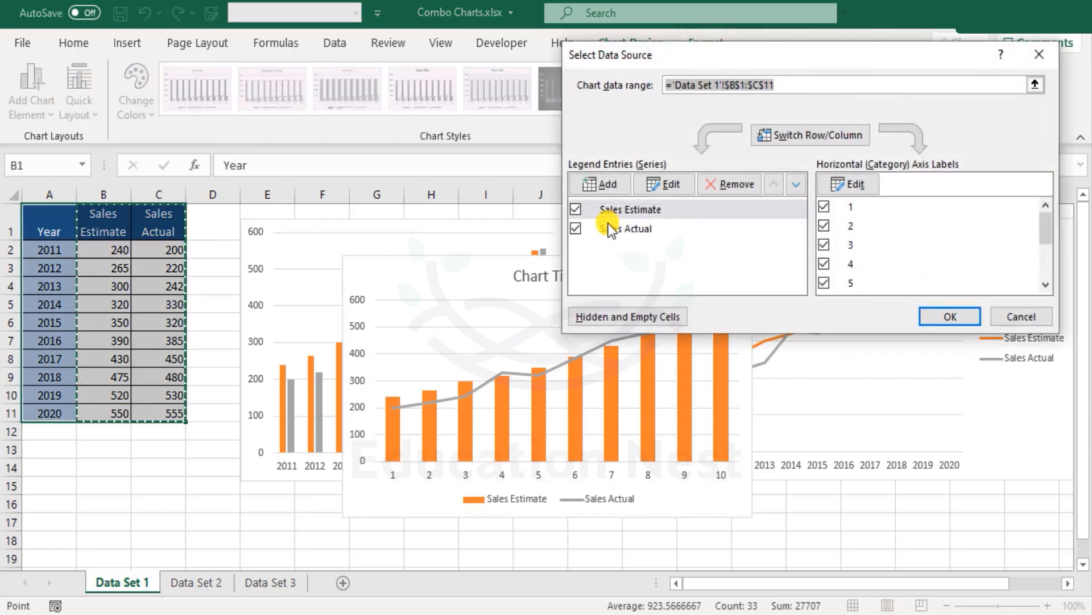
{"action": "left_click", "coordinate": [651, 209]}
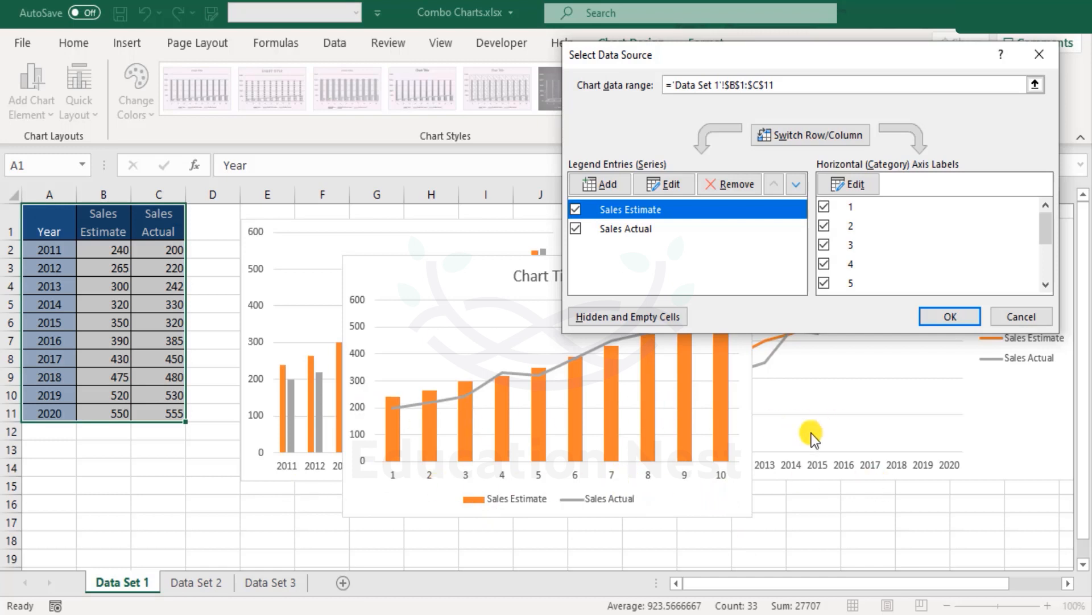
{"action": "left_click", "coordinate": [851, 184]}
{"action": "left_click_drag", "start_coordinate": [30, 249], "coordinate": [43, 412]}
{"action": "left_click", "coordinate": [838, 219]}
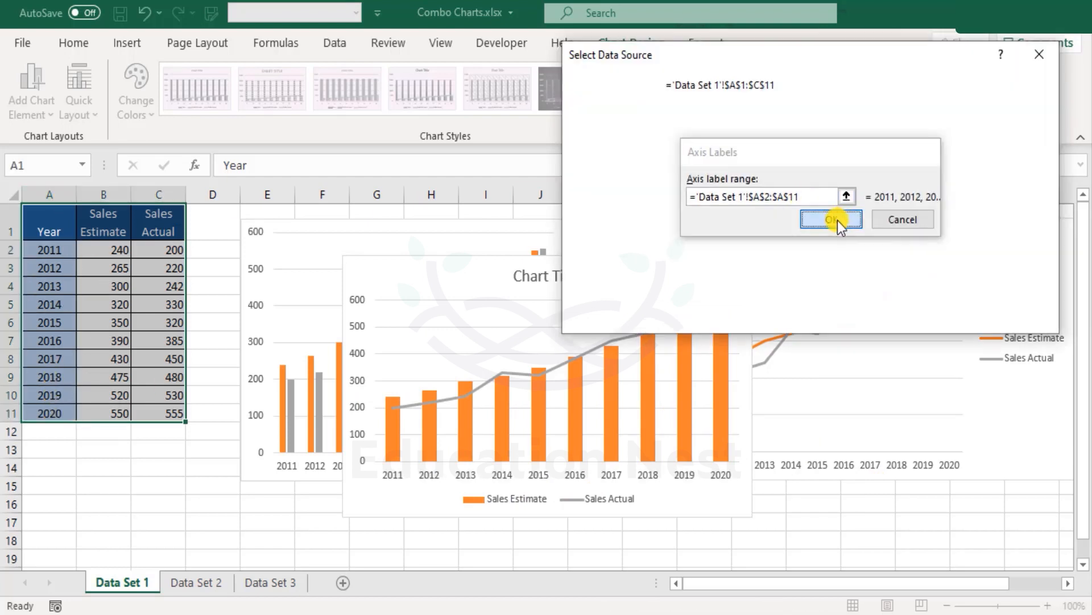
- Assign the years in column A as the Sales Actual series' horizontal axis labels and apply the data source changes
{"action": "left_click", "coordinate": [642, 227]}
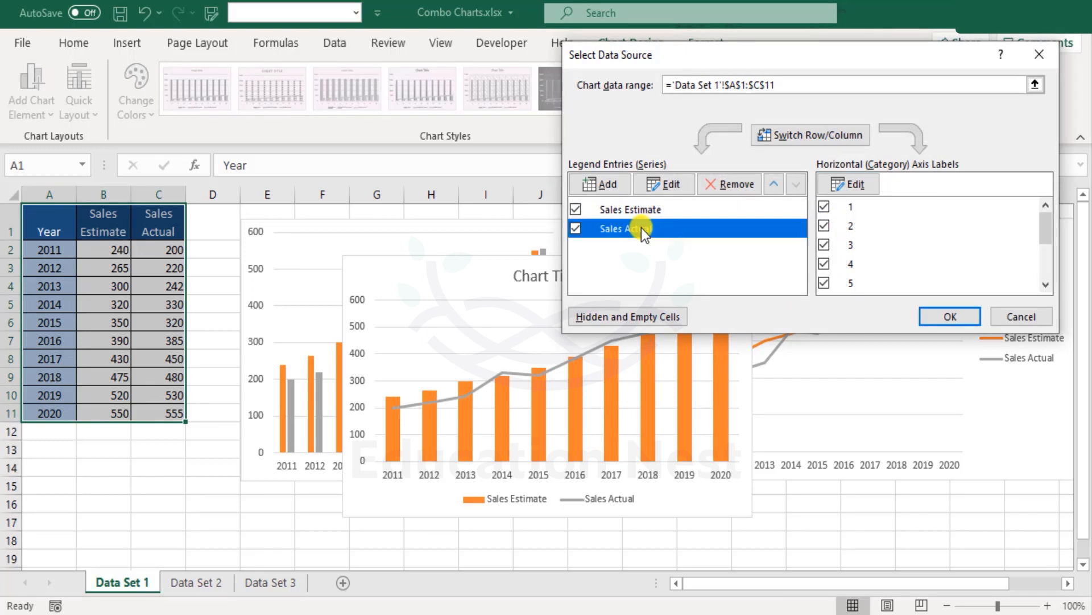
{"action": "left_click", "coordinate": [645, 210]}
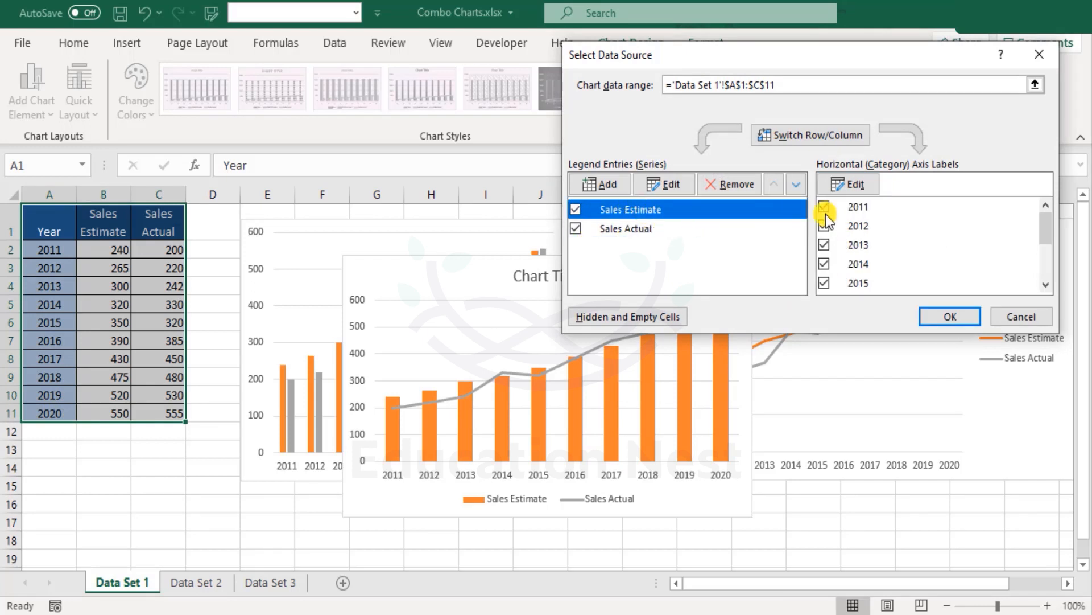
{"action": "left_click", "coordinate": [628, 229]}
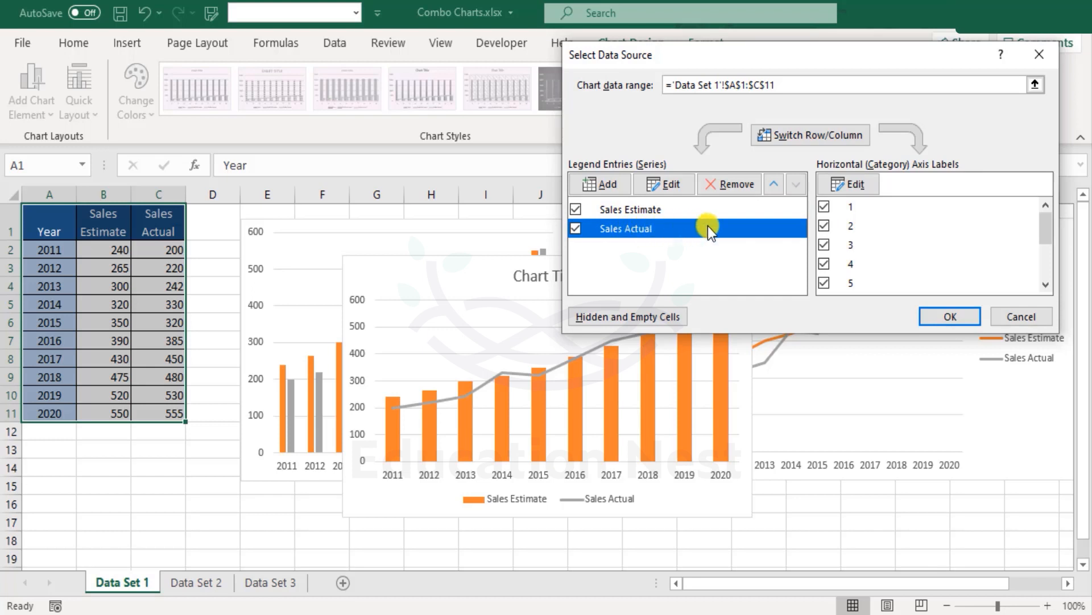
{"action": "left_click", "coordinate": [854, 185]}
{"action": "left_click_drag", "start_coordinate": [50, 249], "coordinate": [57, 421]}
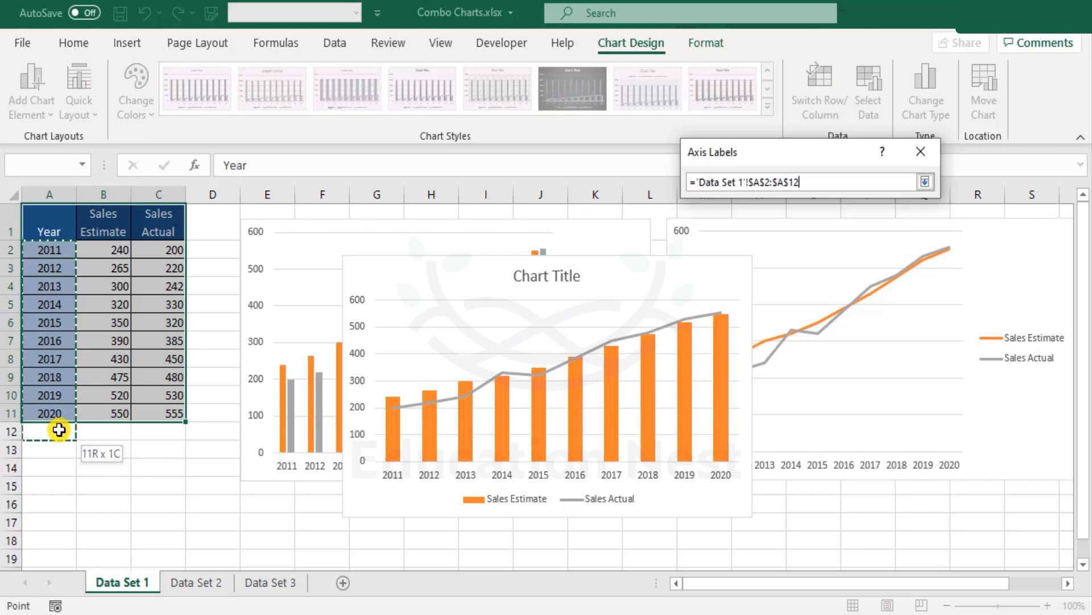
{"action": "left_click", "coordinate": [839, 221]}
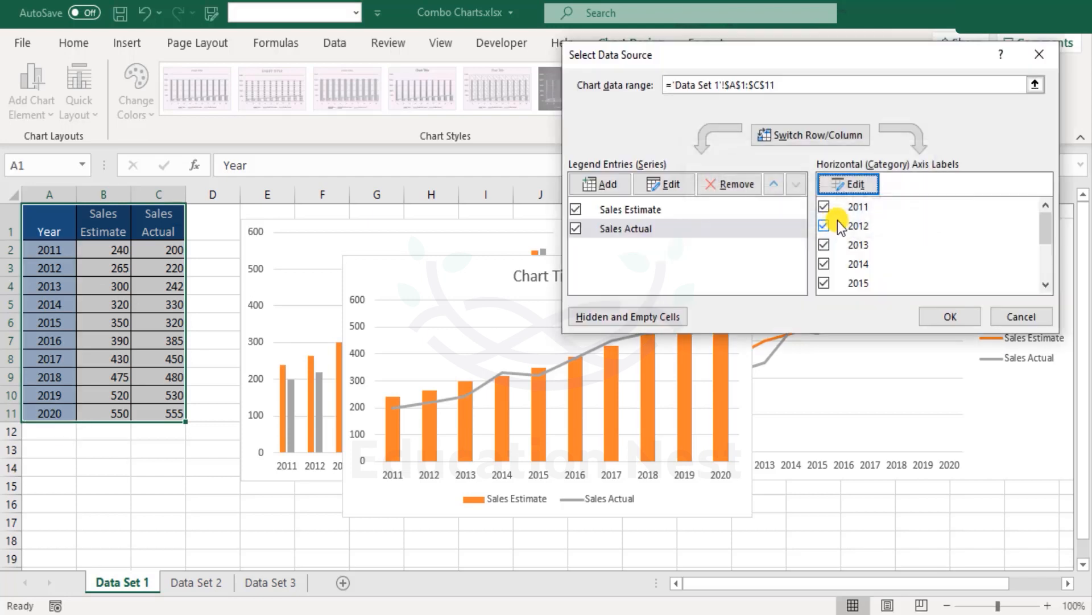
{"action": "left_click", "coordinate": [955, 316]}
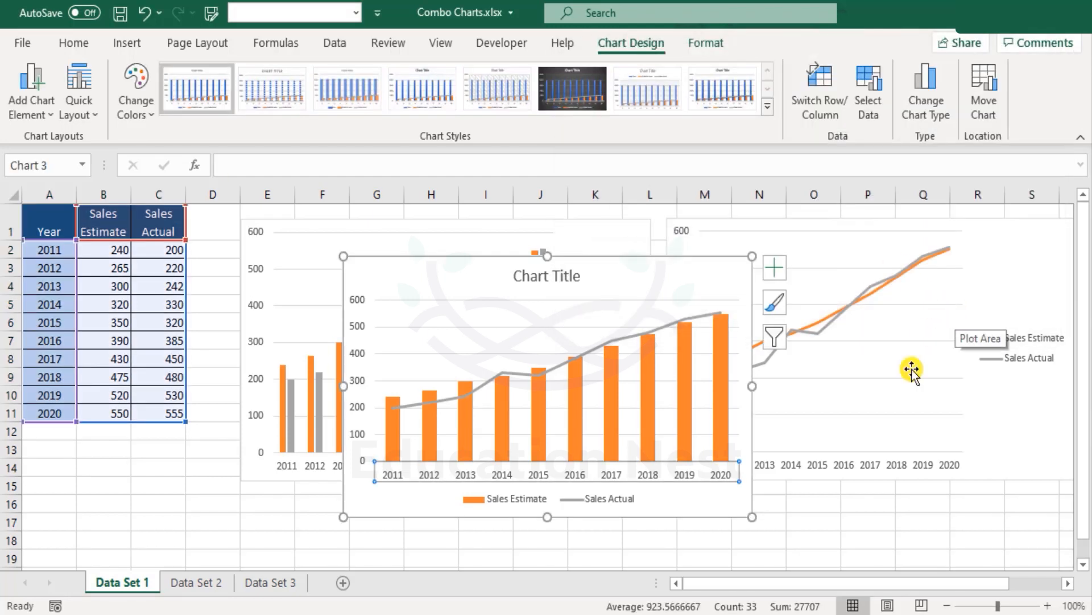
- Delete the combo chart's title and move the chart below the column chart, starting at row 16
{"action": "left_click", "coordinate": [720, 272]}
{"action": "left_click", "coordinate": [558, 272]}
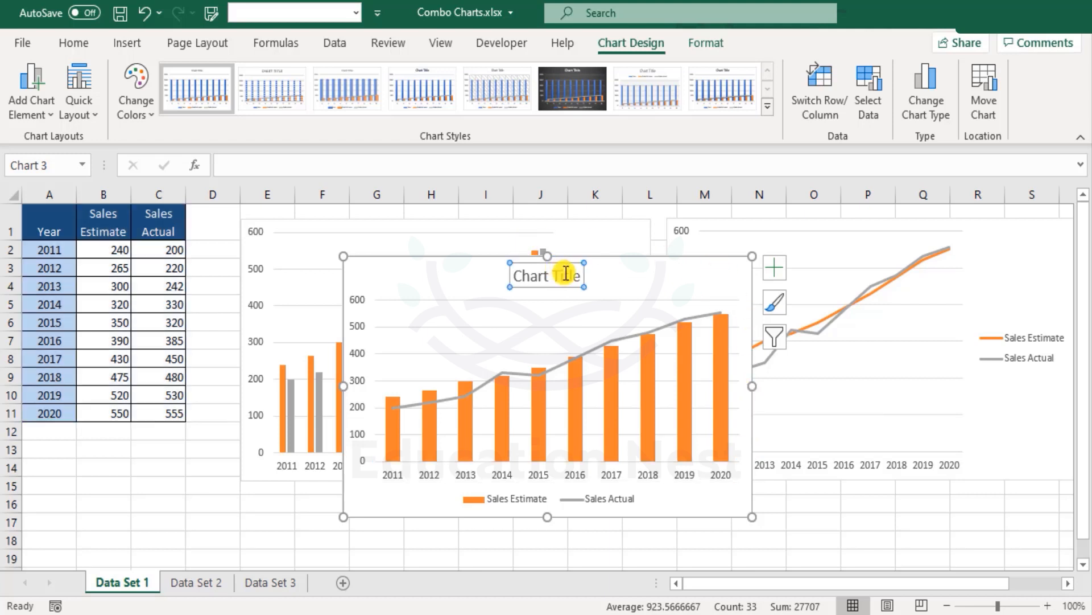
{"action": "key", "text": "Delete"}
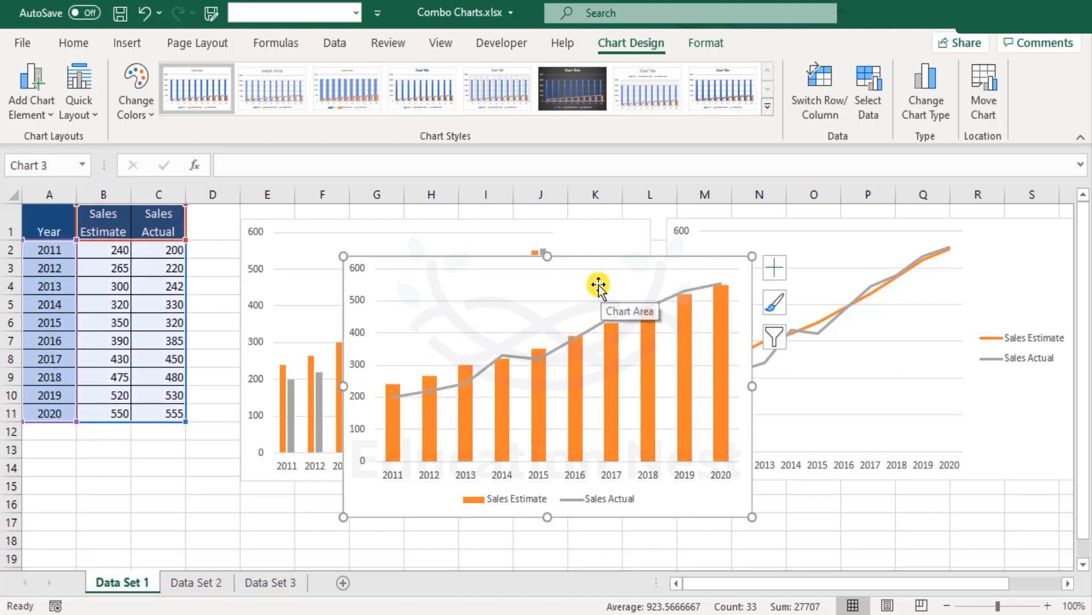
{"action": "left_click_drag", "start_coordinate": [602, 261], "coordinate": [501, 502]}
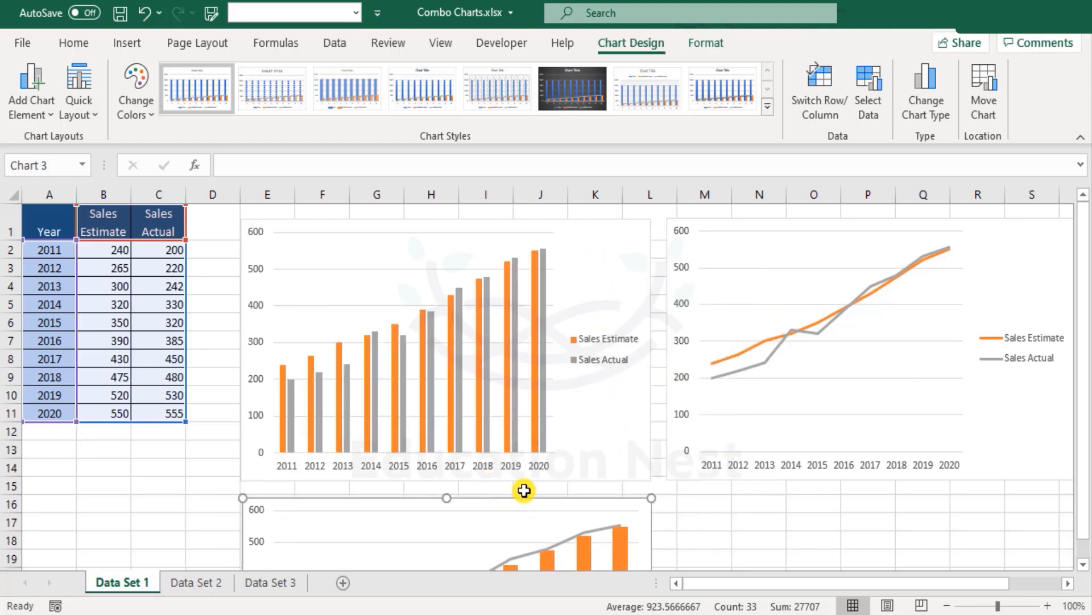
- Examine the Sales Estimate columns, the Sales Actual line and the legend in the combo chart
{"action": "scroll", "coordinate": [522, 490], "scroll_direction": "down", "scroll_amount": 3}
{"action": "scroll", "coordinate": [524, 491], "scroll_direction": "down", "scroll_amount": 1}
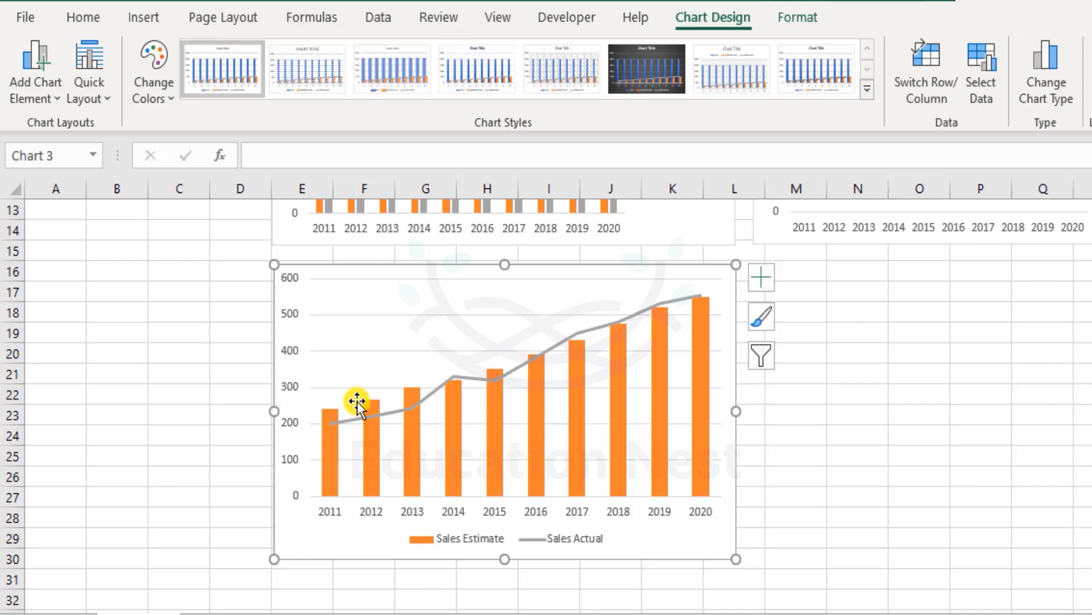
{"action": "mouse_move", "coordinate": [693, 349]}
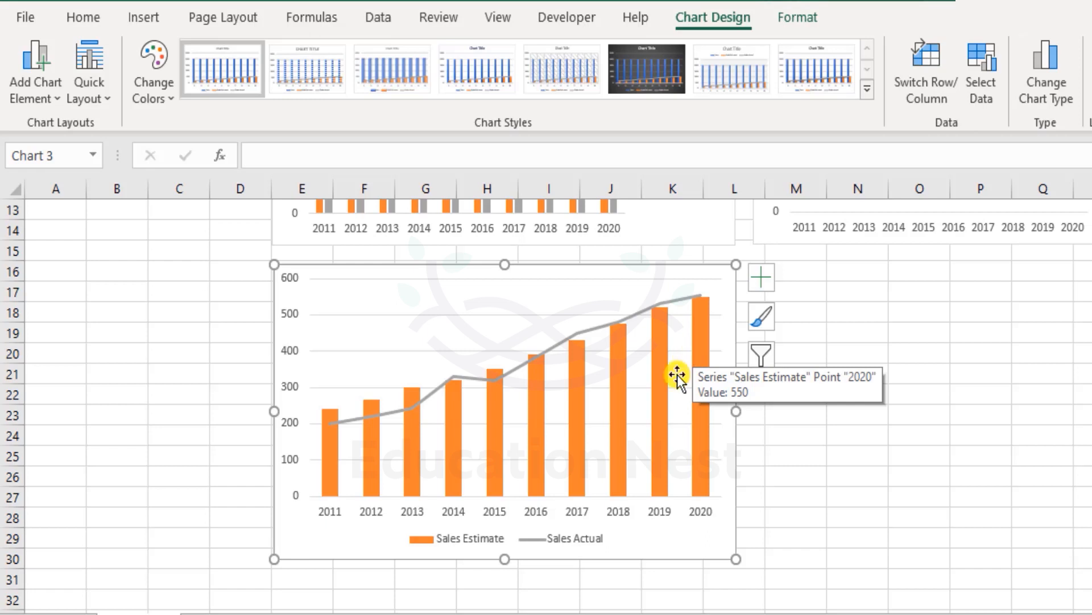
{"action": "mouse_move", "coordinate": [636, 322]}
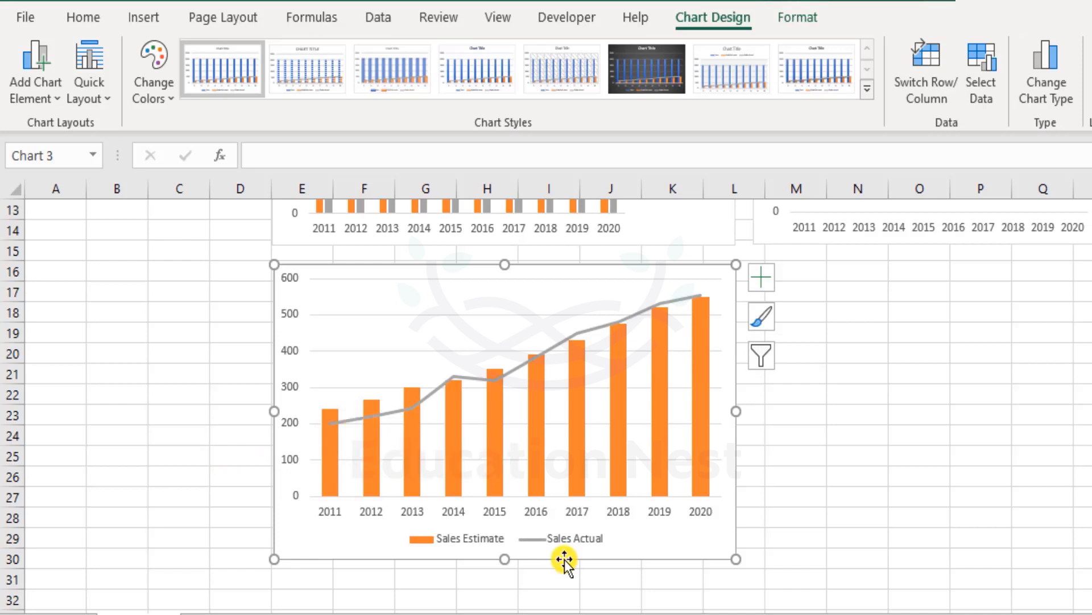
{"action": "left_click", "coordinate": [595, 546]}
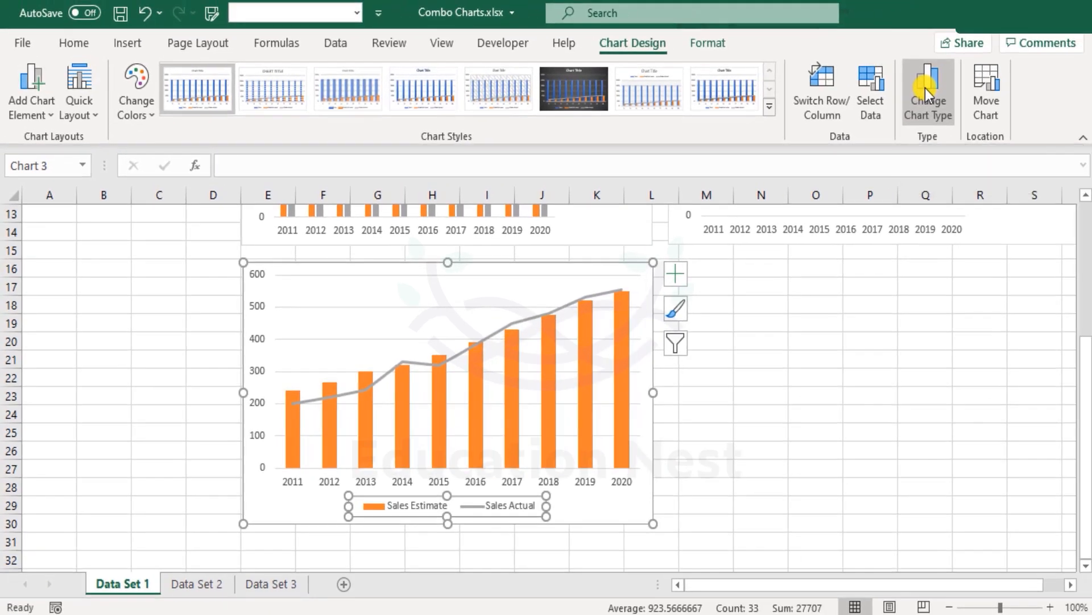
- Change the combo chart's custom combination to show Sales Estimate as a line and Sales Actual as clustered columns
{"action": "left_click", "coordinate": [1033, 70]}
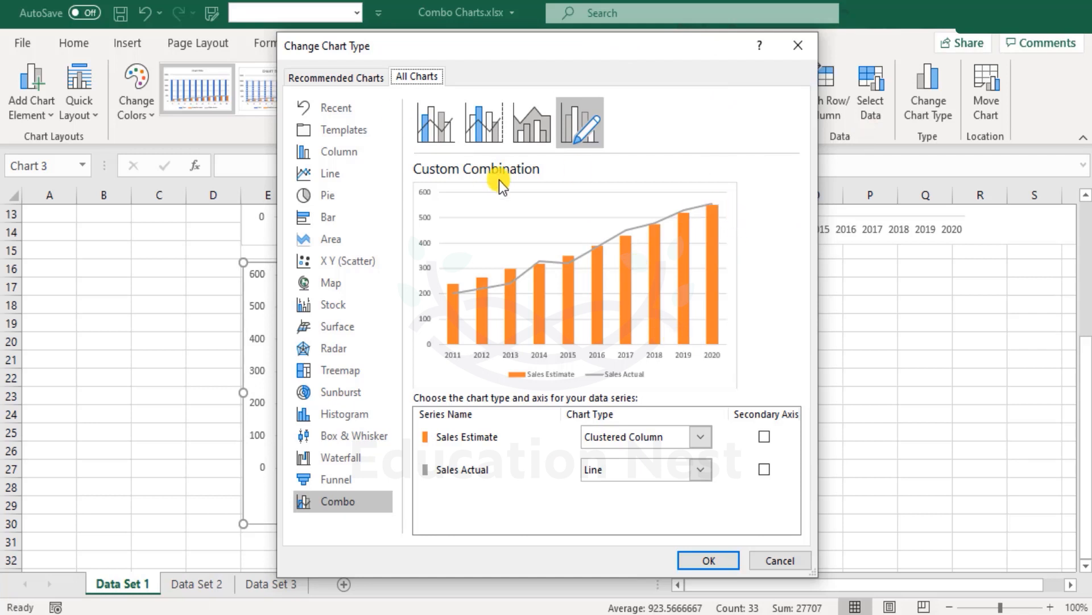
{"action": "left_click", "coordinate": [340, 503]}
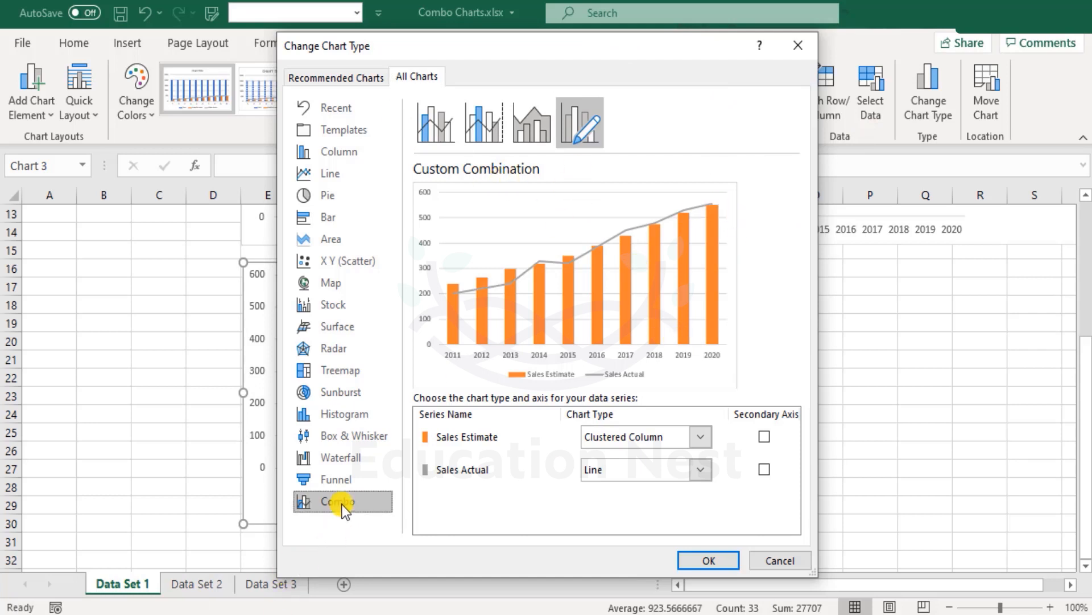
{"action": "left_click", "coordinate": [436, 121]}
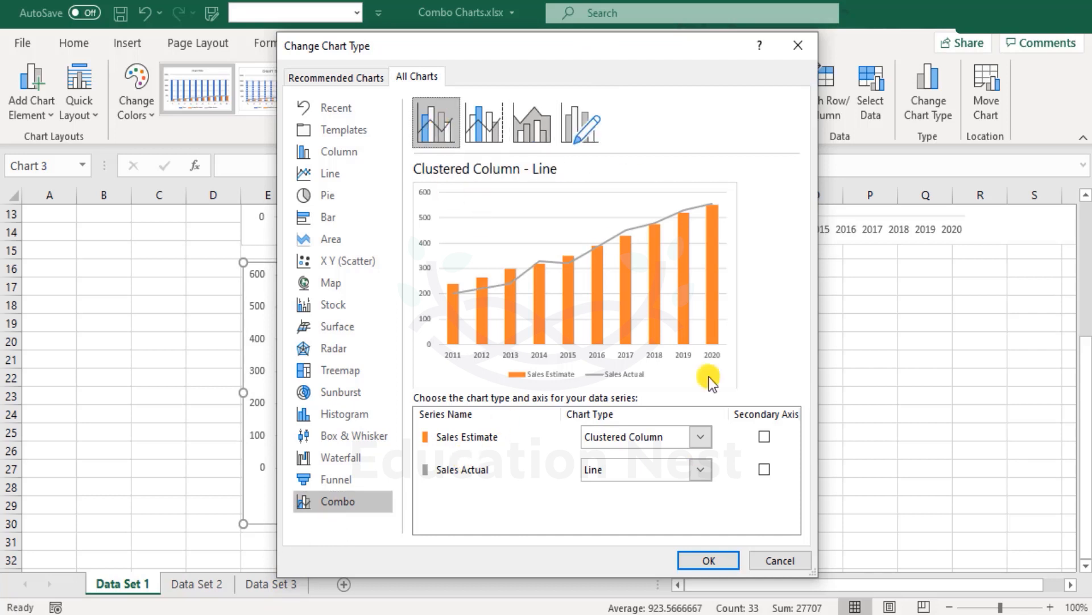
{"action": "left_click", "coordinate": [590, 114]}
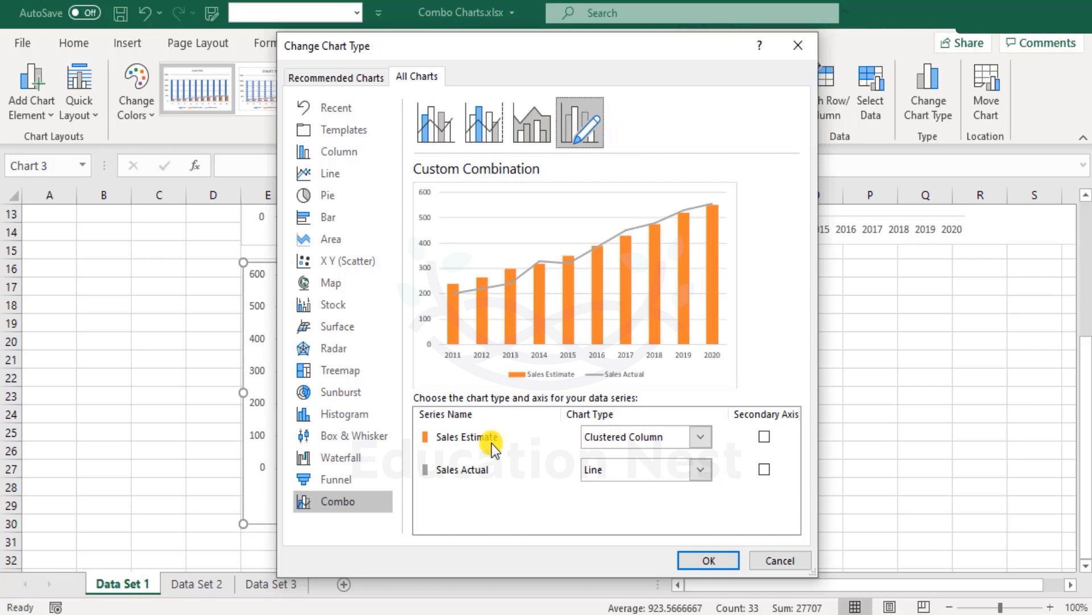
{"action": "left_click", "coordinate": [640, 439]}
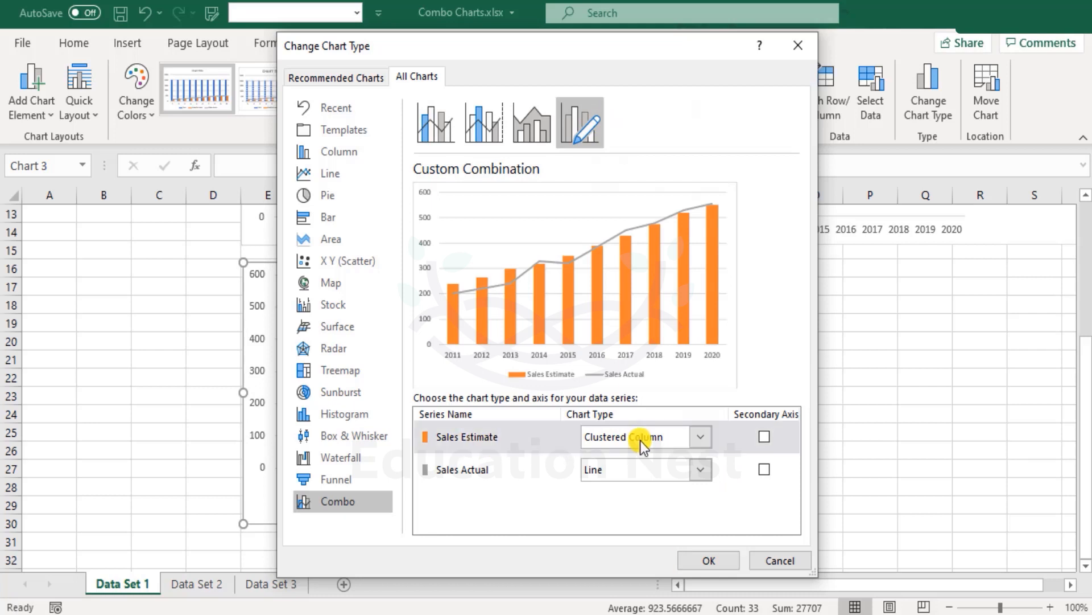
{"action": "left_click", "coordinate": [607, 255]}
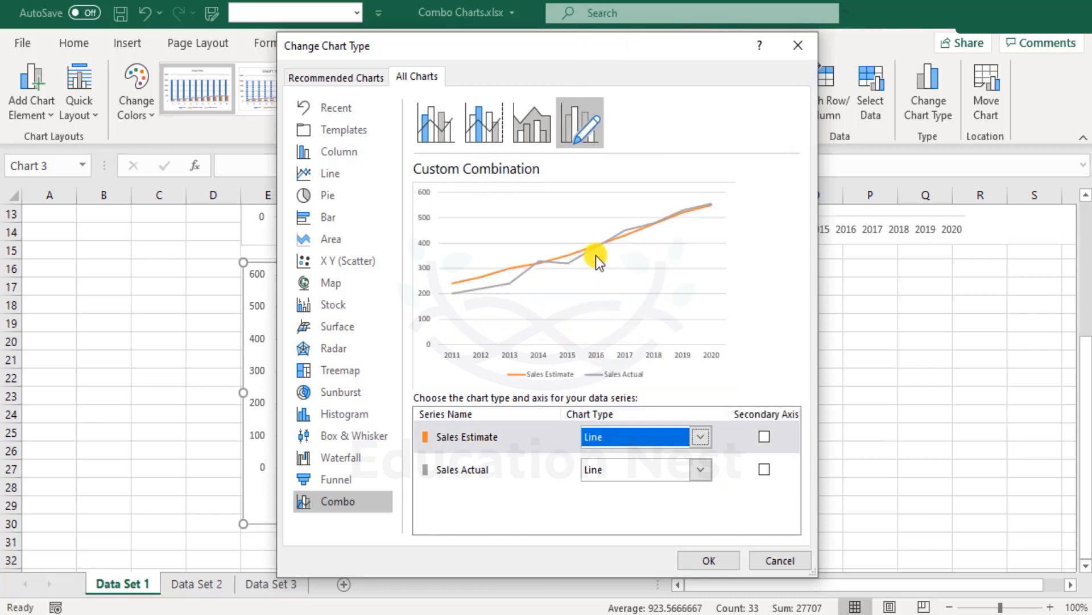
{"action": "left_click", "coordinate": [643, 465]}
{"action": "left_click", "coordinate": [599, 108]}
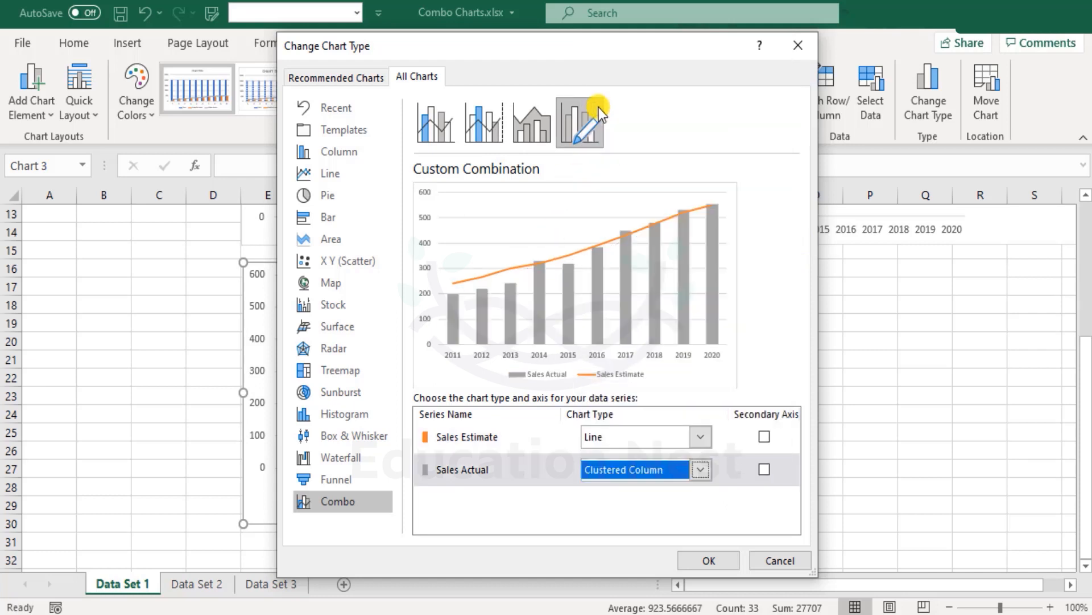
{"action": "left_click", "coordinate": [740, 560]}
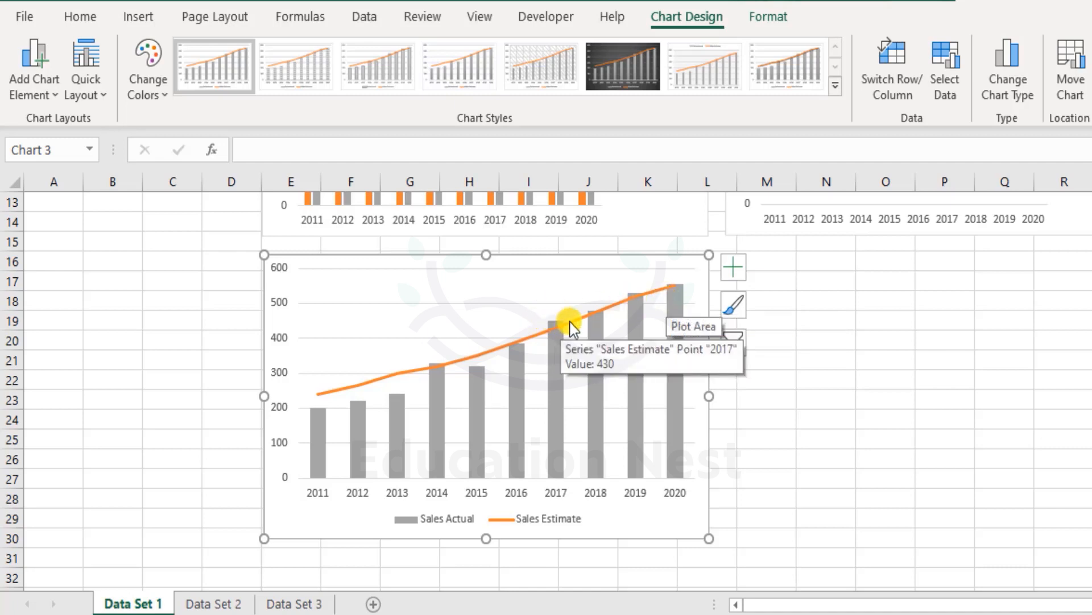
{"action": "left_click", "coordinate": [895, 317]}
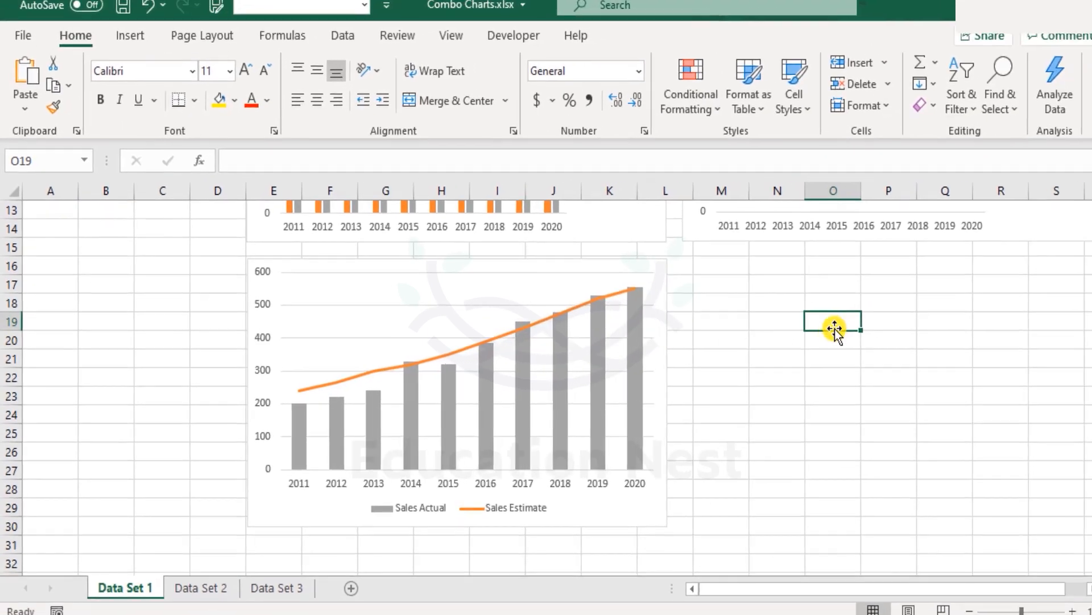
- Review the yearly estimated and actual sales in the Data Set 1 table against its column and line charts
{"action": "scroll", "coordinate": [896, 316], "scroll_direction": "up", "scroll_amount": 4}
{"action": "left_click", "coordinate": [53, 222]}
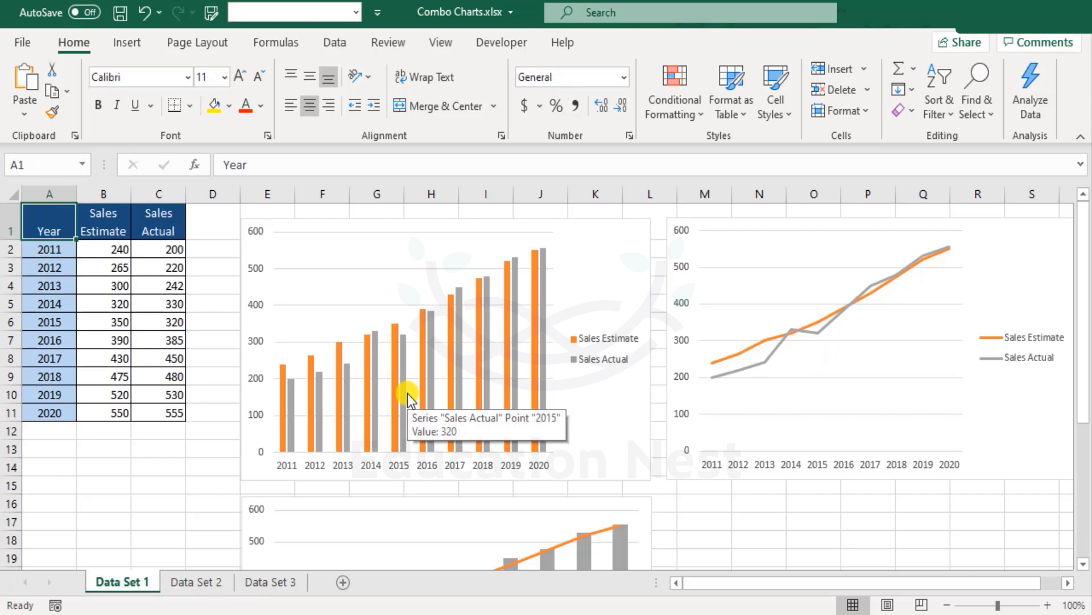
{"action": "left_click_drag", "start_coordinate": [70, 244], "coordinate": [169, 410]}
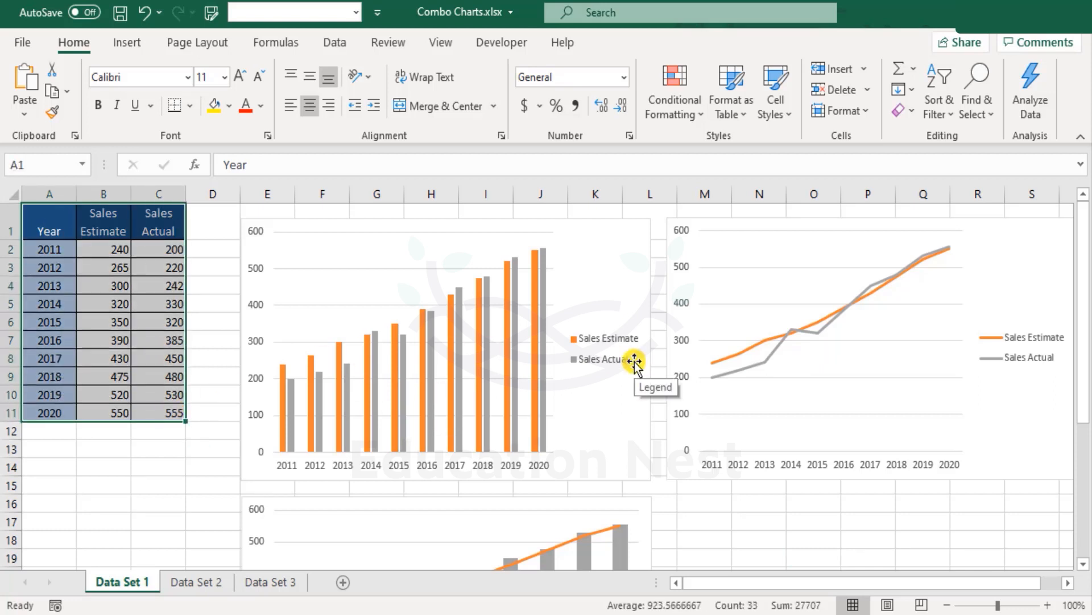
{"action": "left_click", "coordinate": [40, 221]}
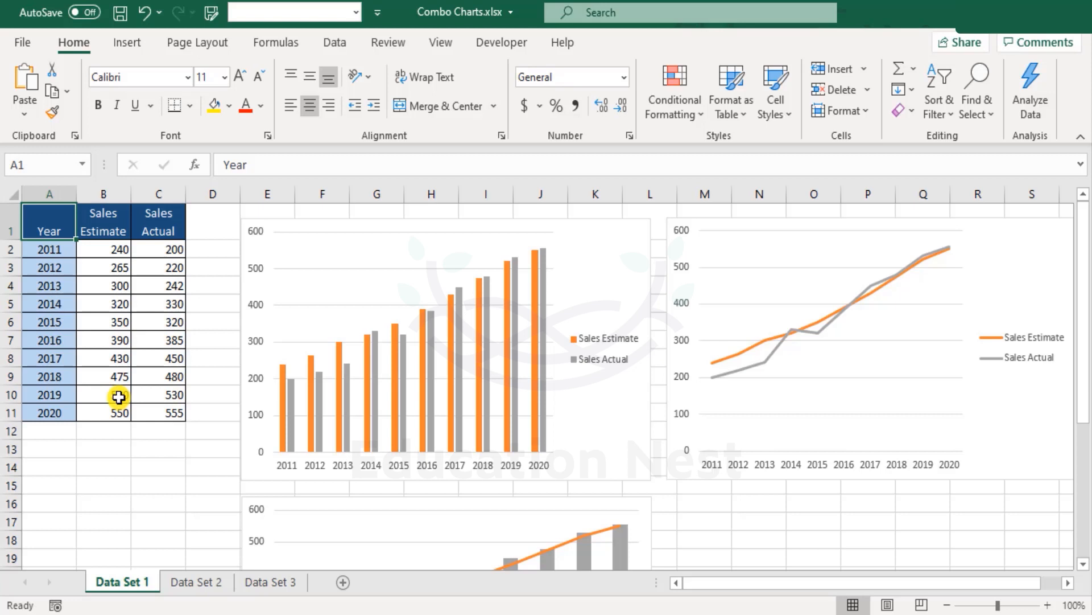
{"action": "left_click_drag", "start_coordinate": [66, 251], "coordinate": [63, 415]}
{"action": "left_click", "coordinate": [65, 414]}
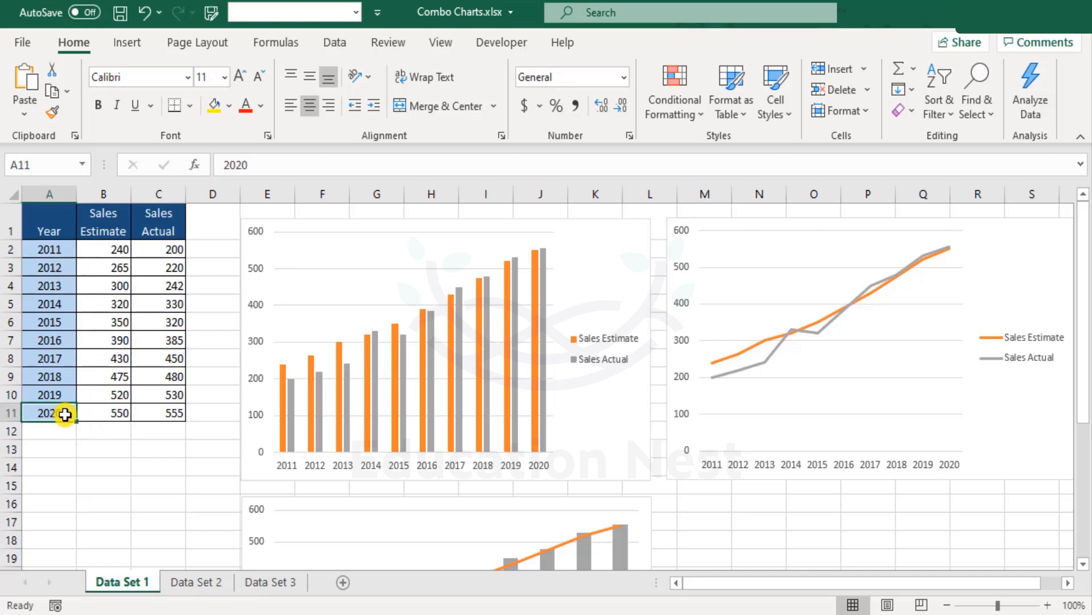
{"action": "left_click", "coordinate": [160, 412], "text": "ctrl"}
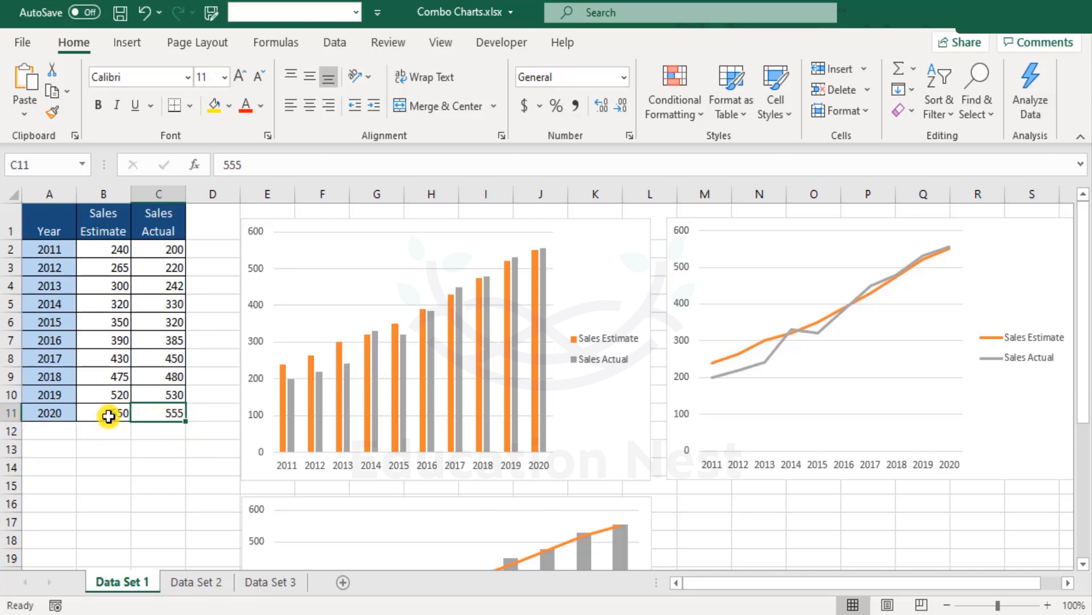
{"action": "left_click", "coordinate": [55, 414]}
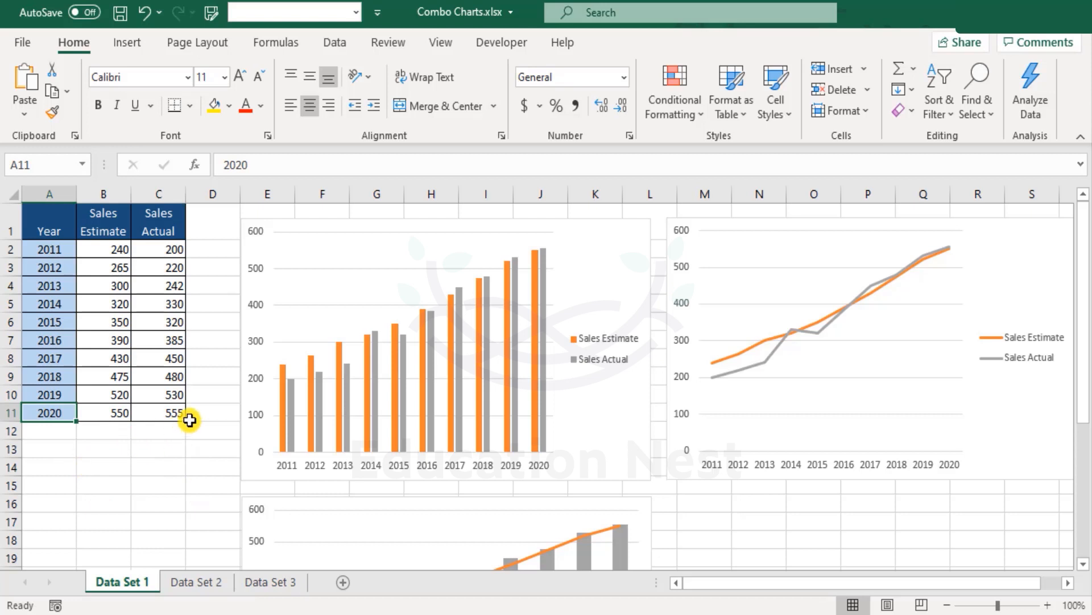
{"action": "left_click", "coordinate": [157, 408]}
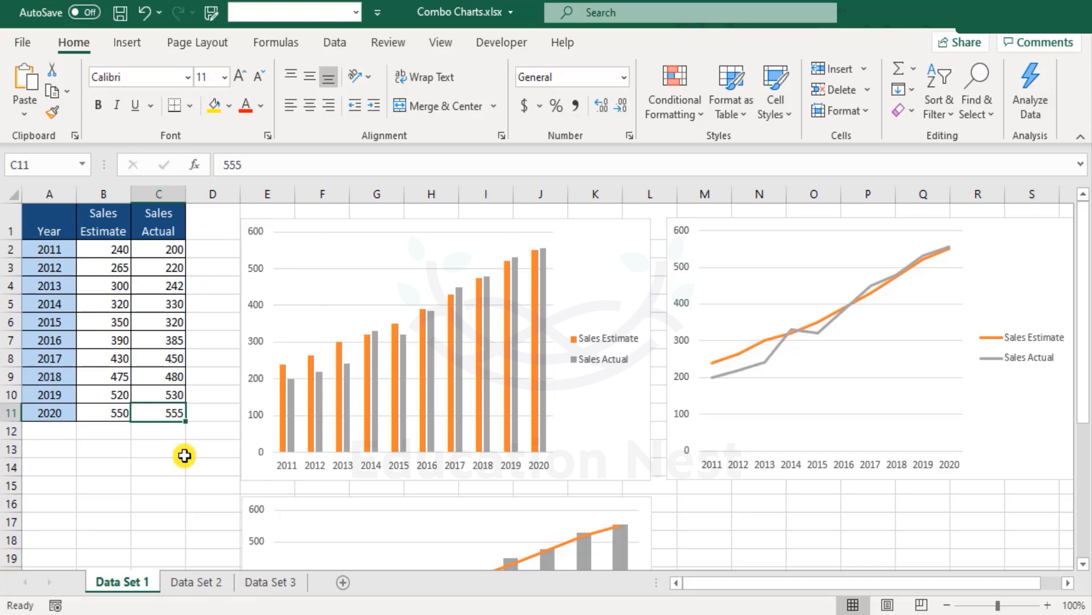
- Compare the Sales ($ mn.) and Sale Volume columns on Data Set 2 with the Sales Actual data on Data Set 1
{"action": "left_click", "coordinate": [192, 582]}
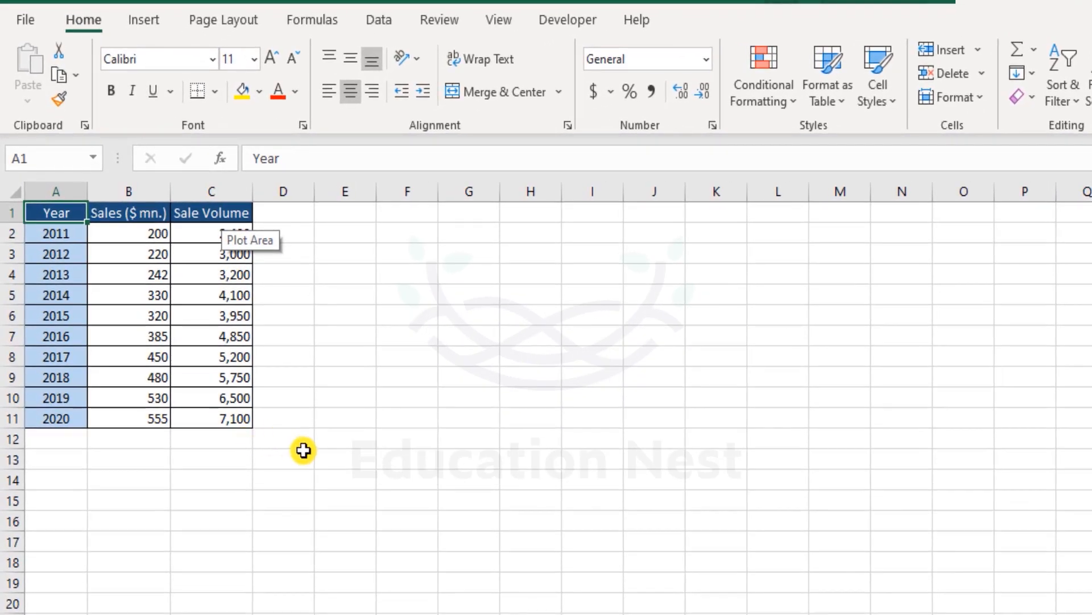
{"action": "left_click_drag", "start_coordinate": [136, 207], "coordinate": [135, 424]}
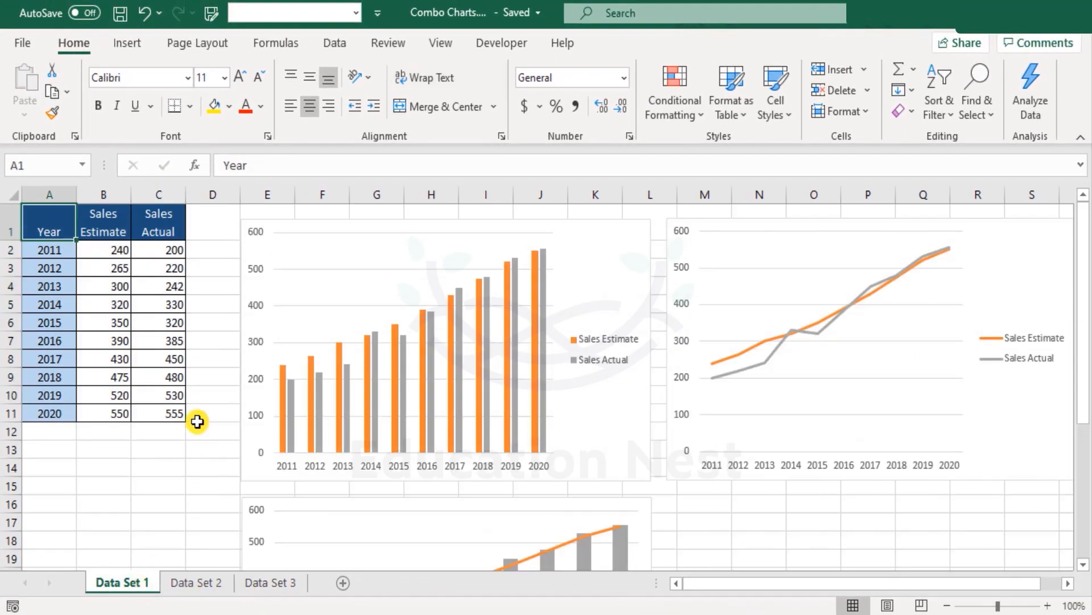
{"action": "left_click_drag", "start_coordinate": [178, 214], "coordinate": [175, 412]}
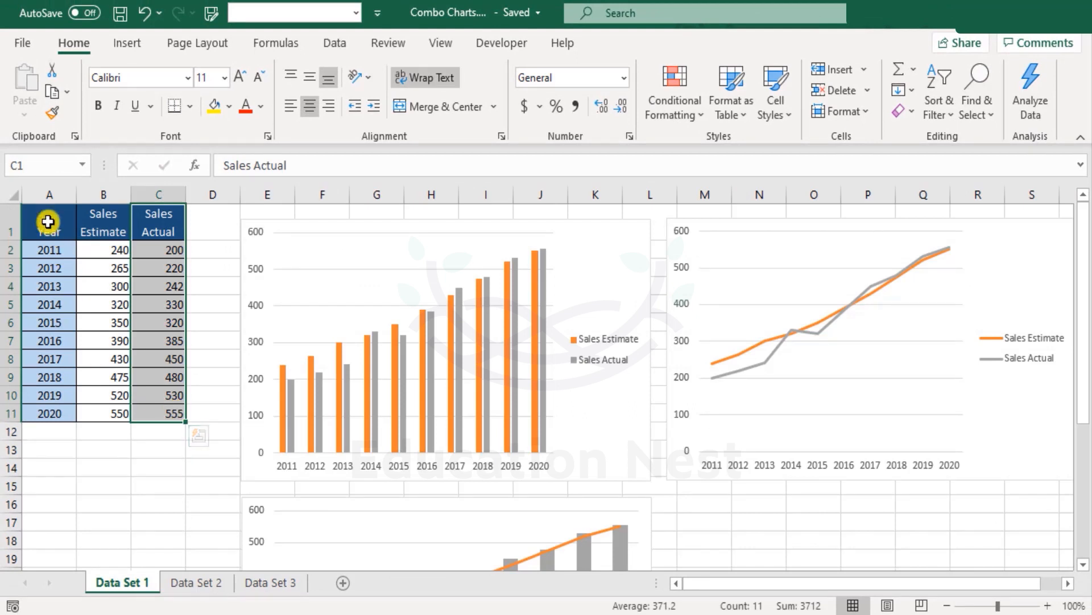
{"action": "left_click", "coordinate": [23, 219]}
{"action": "left_click", "coordinate": [188, 581]}
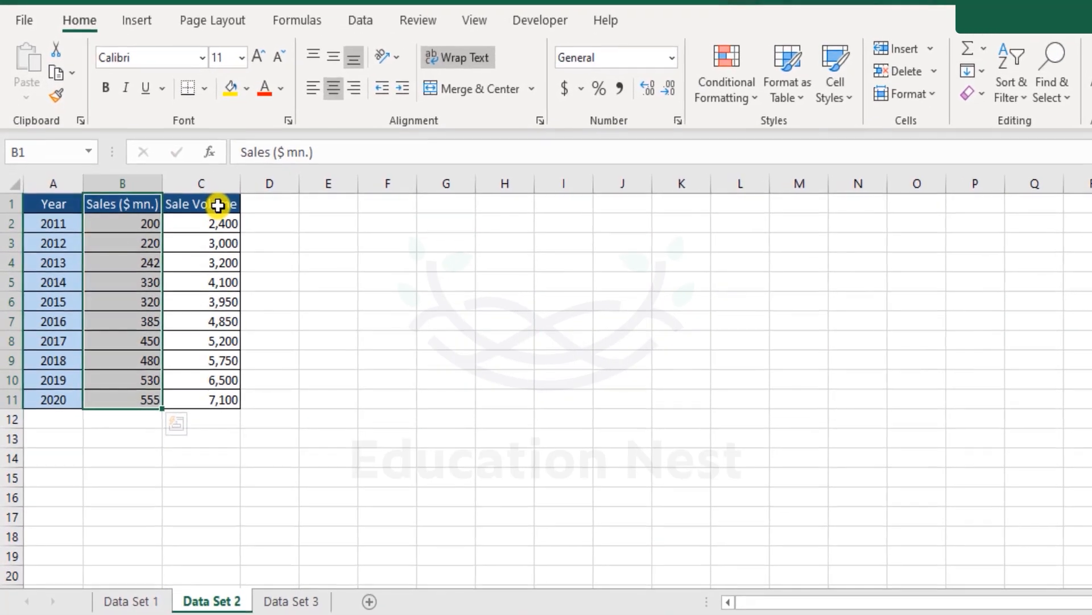
{"action": "left_click_drag", "start_coordinate": [199, 215], "coordinate": [227, 399]}
{"action": "left_click", "coordinate": [272, 372]}
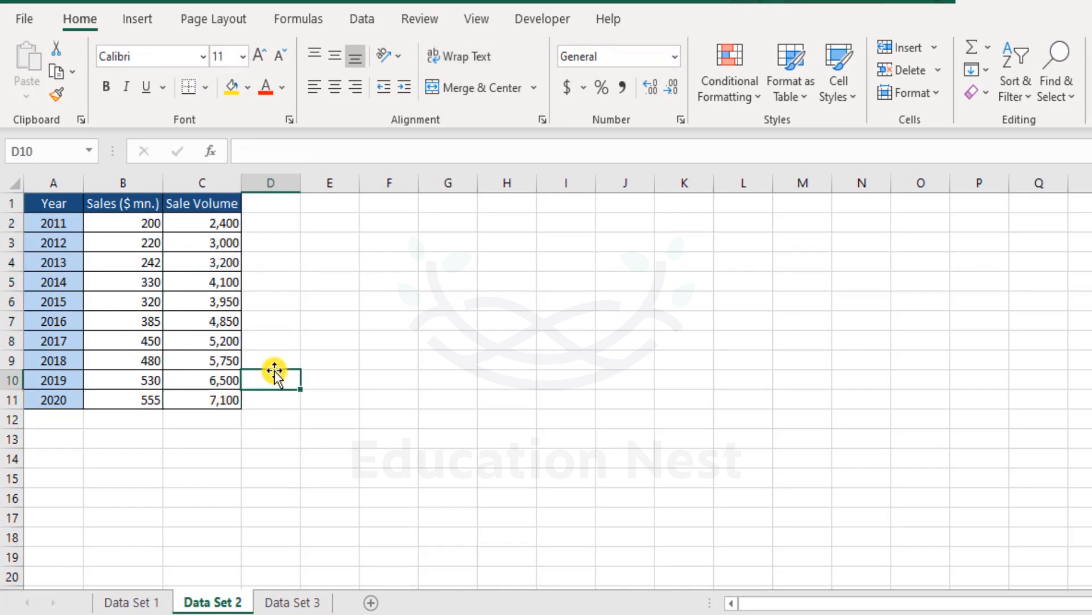
{"action": "left_click_drag", "start_coordinate": [106, 221], "coordinate": [199, 402]}
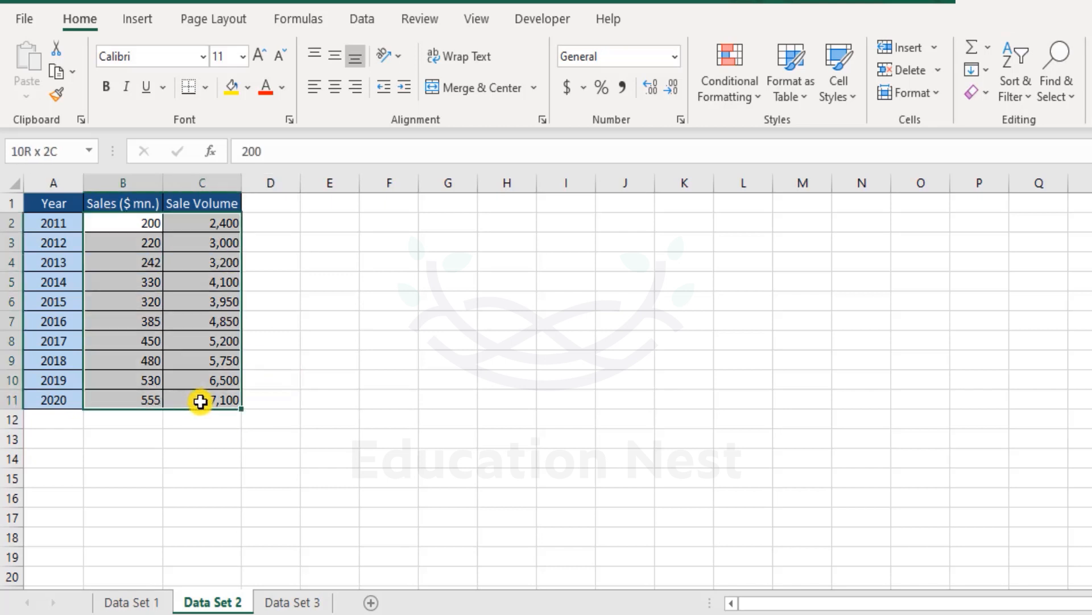
- Insert a 2-D clustered column chart from A1:C11 on Data Set 2 and delete its Year series
{"action": "left_click_drag", "start_coordinate": [53, 206], "coordinate": [224, 399]}
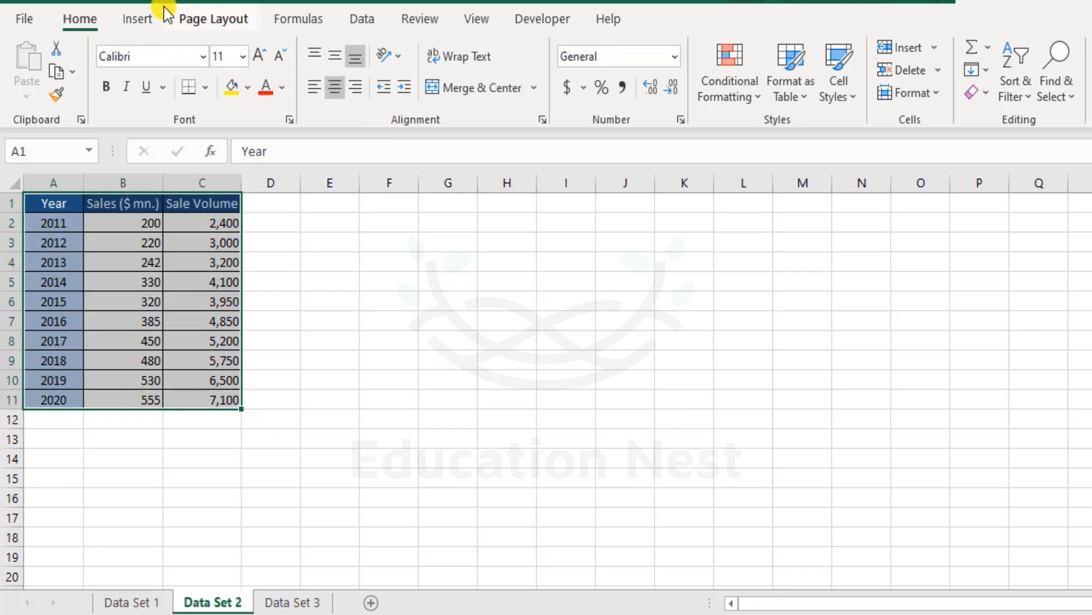
{"action": "left_click", "coordinate": [135, 18]}
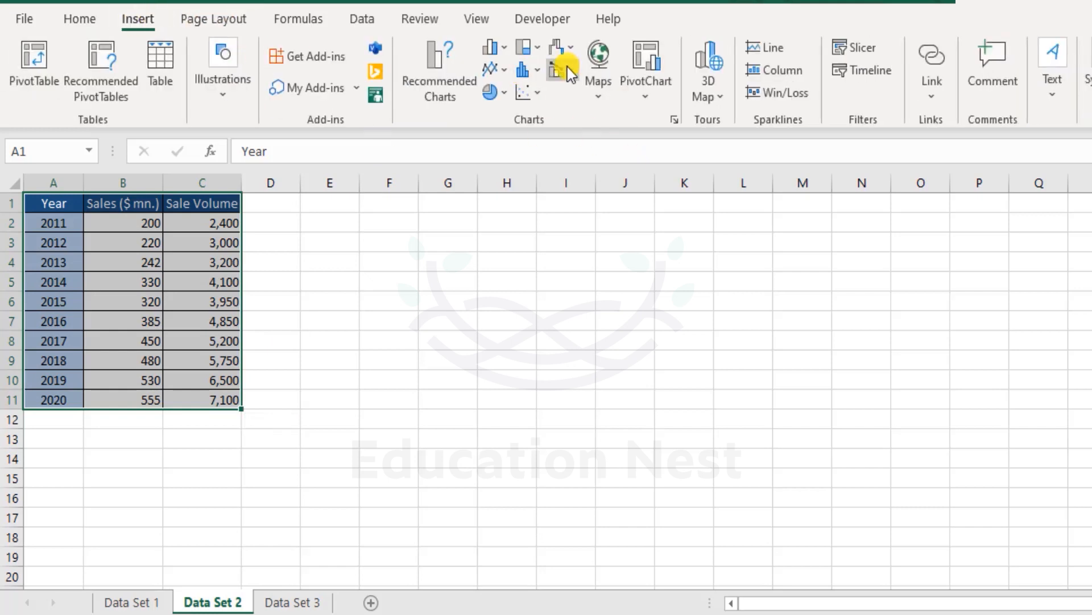
{"action": "left_click", "coordinate": [505, 56]}
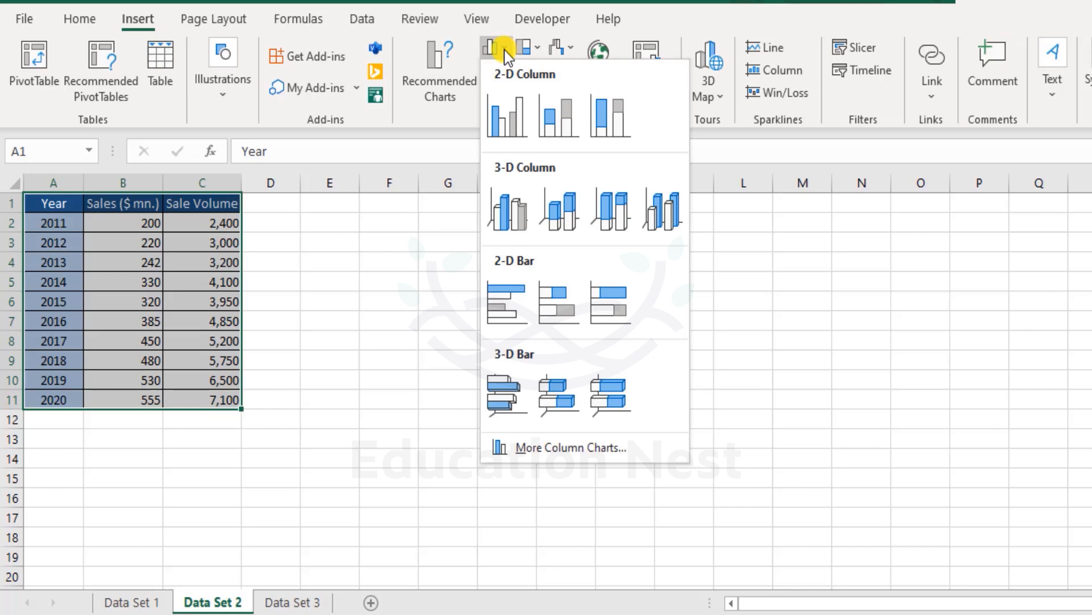
{"action": "left_click", "coordinate": [502, 119]}
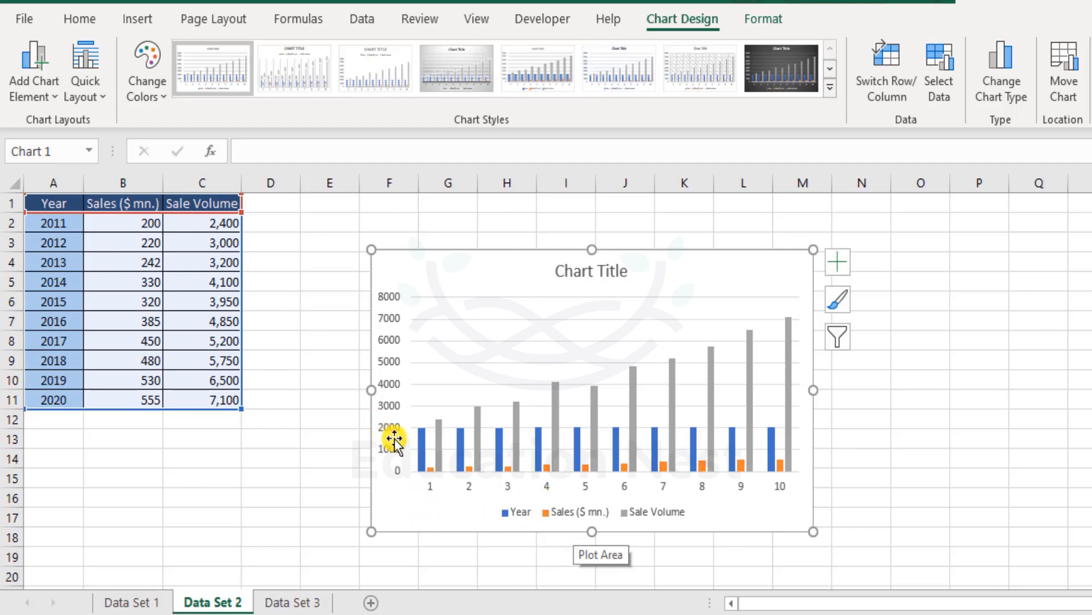
{"action": "left_click", "coordinate": [421, 443]}
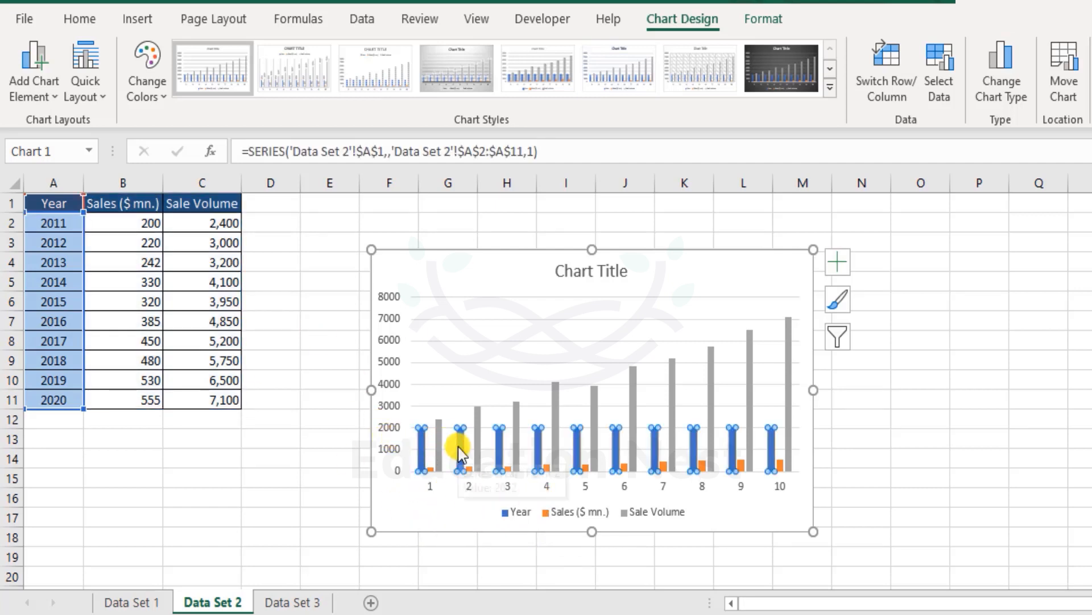
{"action": "key", "text": "Delete"}
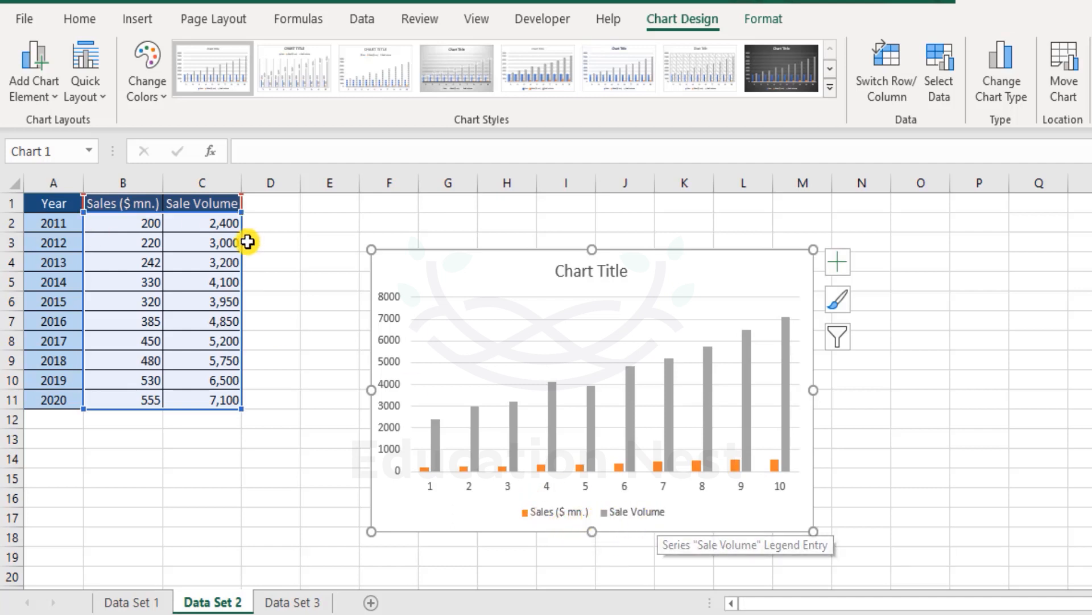
- Compare the Sale Volume and Sales ($ mn.) values with the column chart's vertical axis scale
{"action": "left_click_drag", "start_coordinate": [200, 222], "coordinate": [194, 405]}
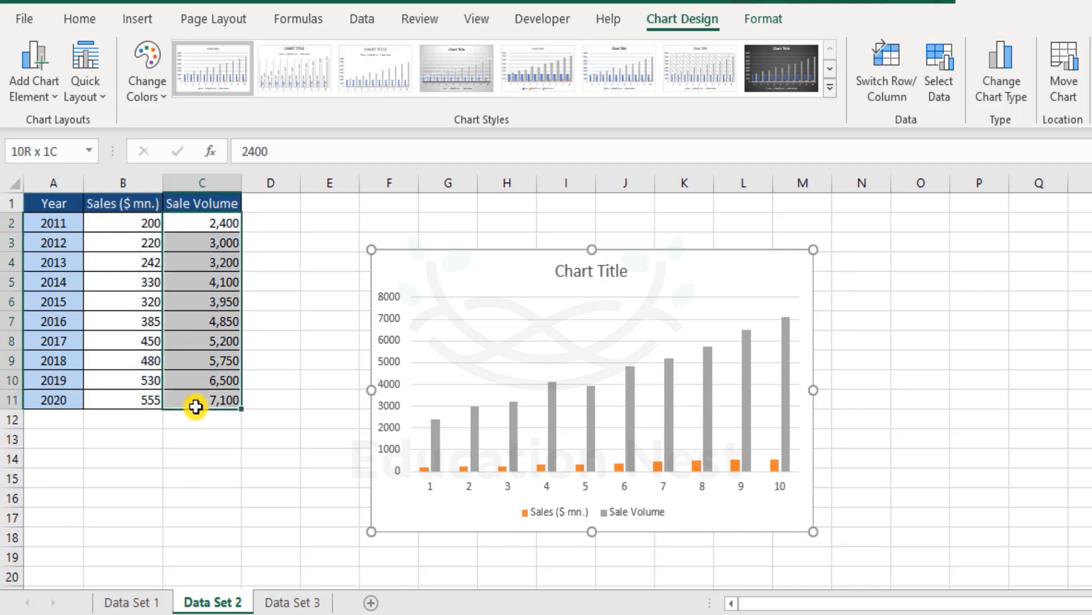
{"action": "left_click_drag", "start_coordinate": [127, 221], "coordinate": [140, 397]}
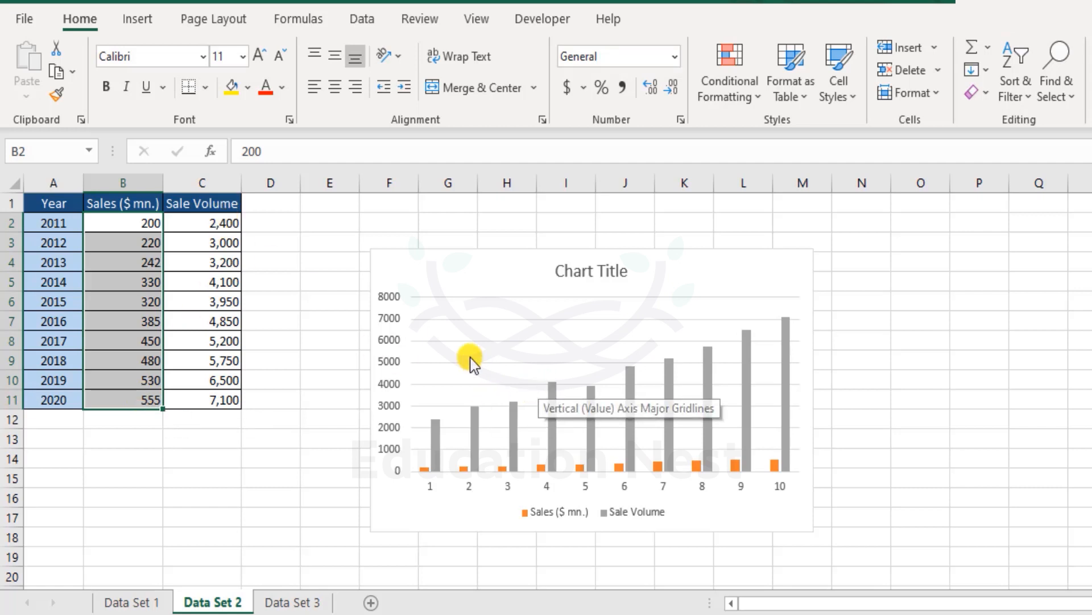
{"action": "left_click", "coordinate": [386, 296]}
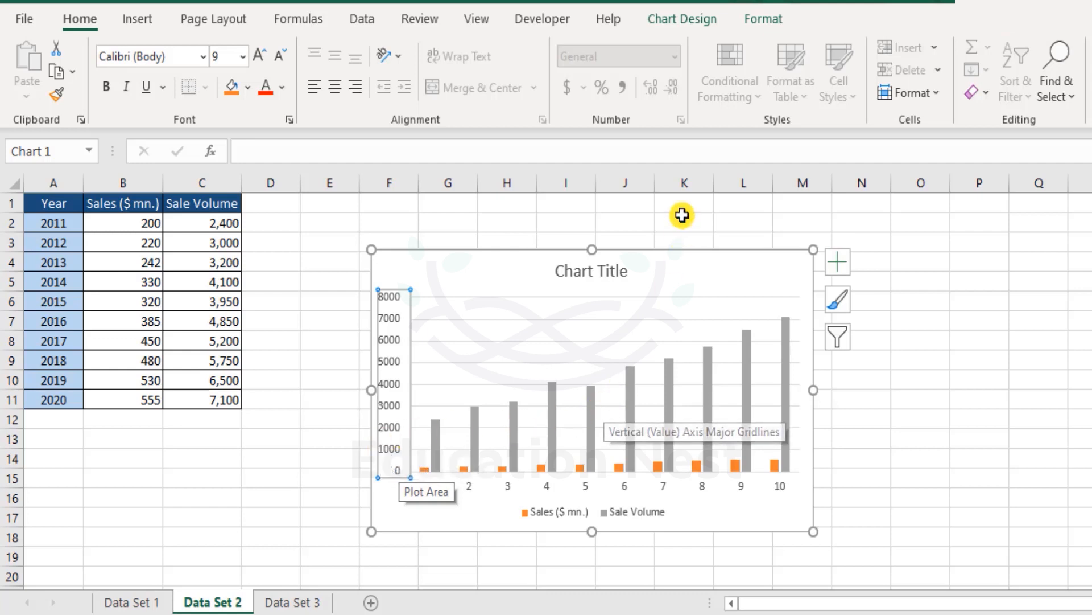
- Undo the Year series deletion and the insertion of the clustered column chart
{"action": "left_click", "coordinate": [606, 270]}
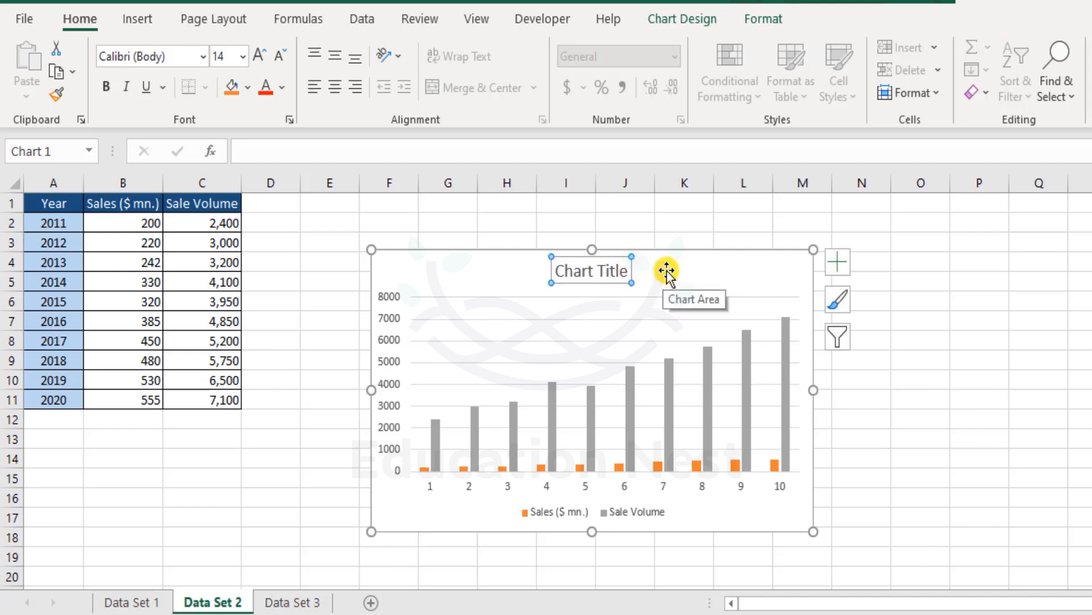
{"action": "key", "text": "ctrl+z"}
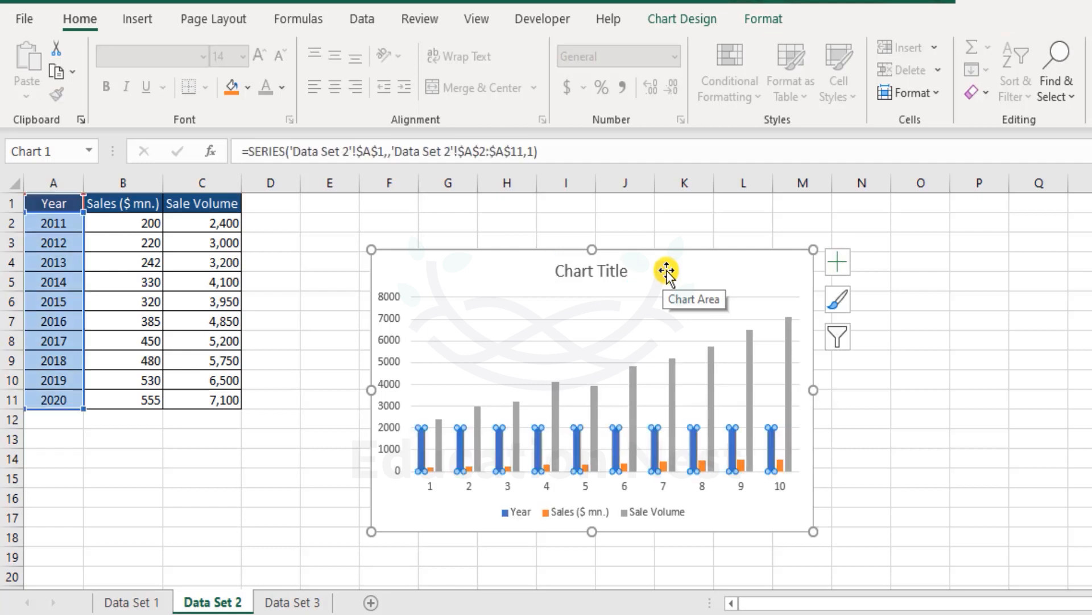
{"action": "key", "text": "ctrl+z"}
- Insert a Clustered Column - Line combo chart from A1:C11 on Data Set 2 and delete its Year series
{"action": "left_click", "coordinate": [32, 204]}
{"action": "left_click_drag", "start_coordinate": [84, 226], "coordinate": [222, 407]}
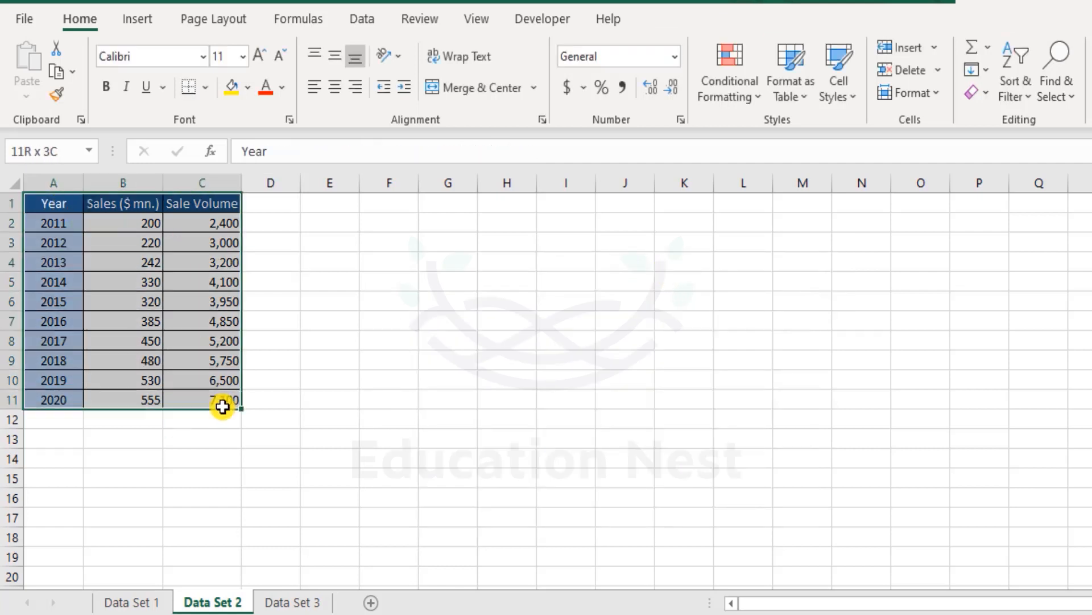
{"action": "left_click", "coordinate": [138, 20]}
{"action": "left_click", "coordinate": [569, 72]}
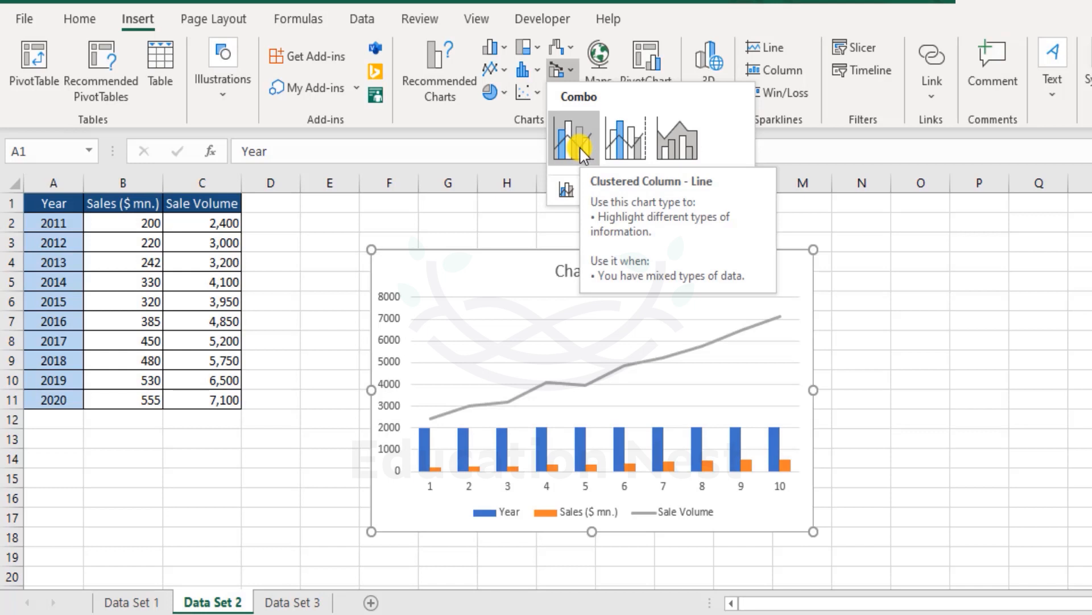
{"action": "left_click", "coordinate": [579, 147]}
{"action": "left_click", "coordinate": [542, 441]}
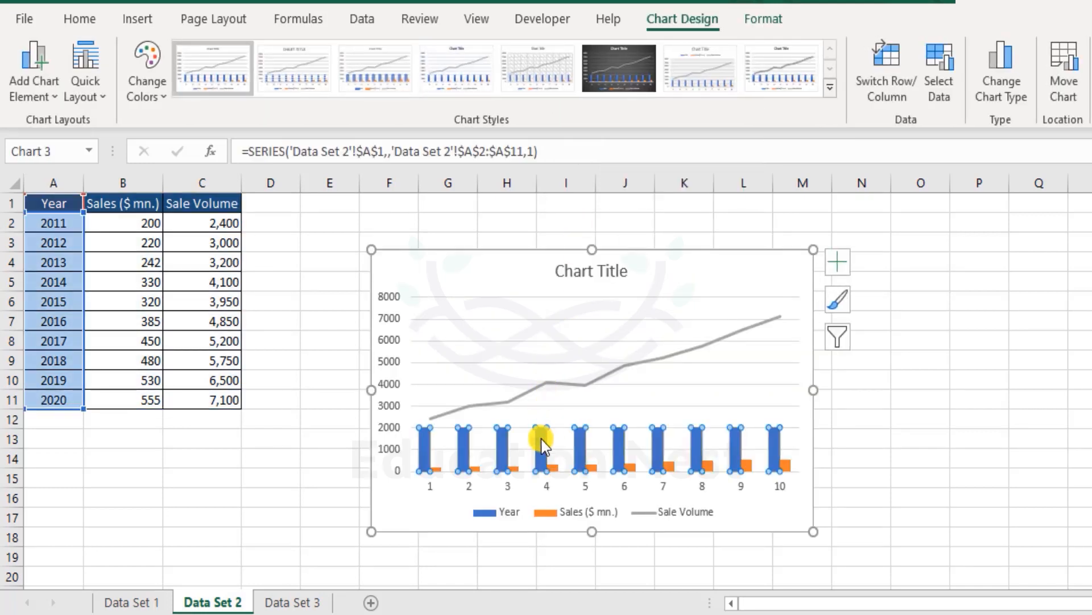
{"action": "key", "text": "Delete"}
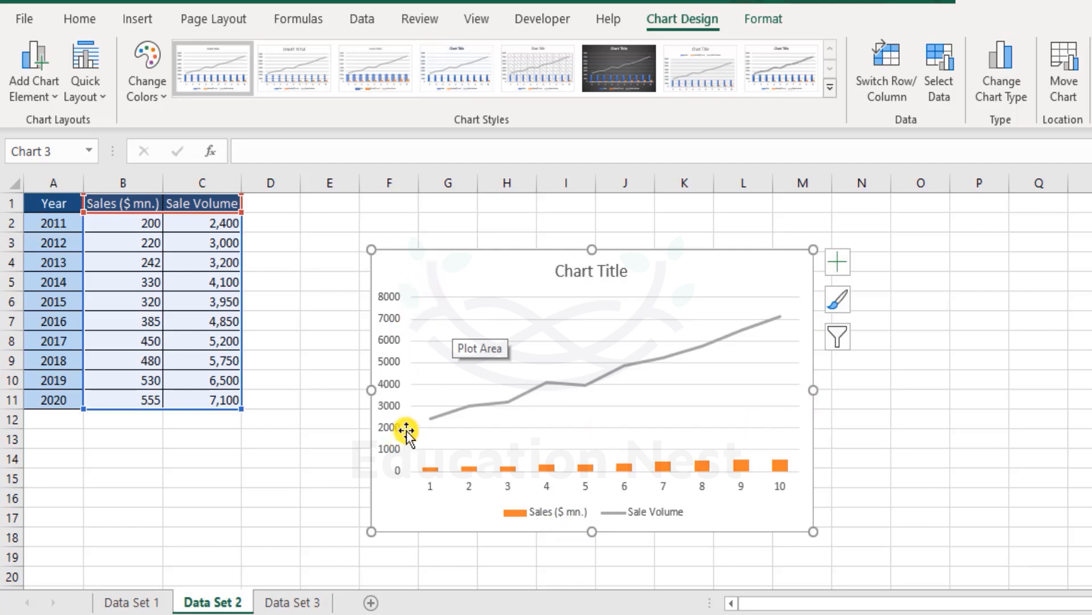
- Change the combo's chart types to Clustered Column for Sale Volume and Line for Sales ($ mn.)
{"action": "left_click", "coordinate": [1008, 77]}
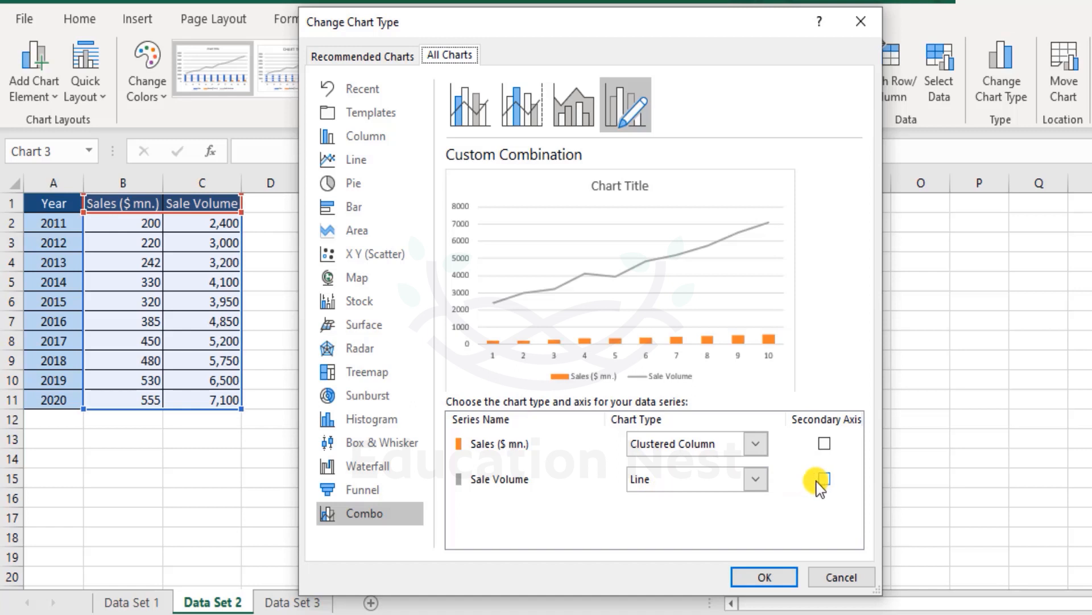
{"action": "left_click", "coordinate": [732, 482]}
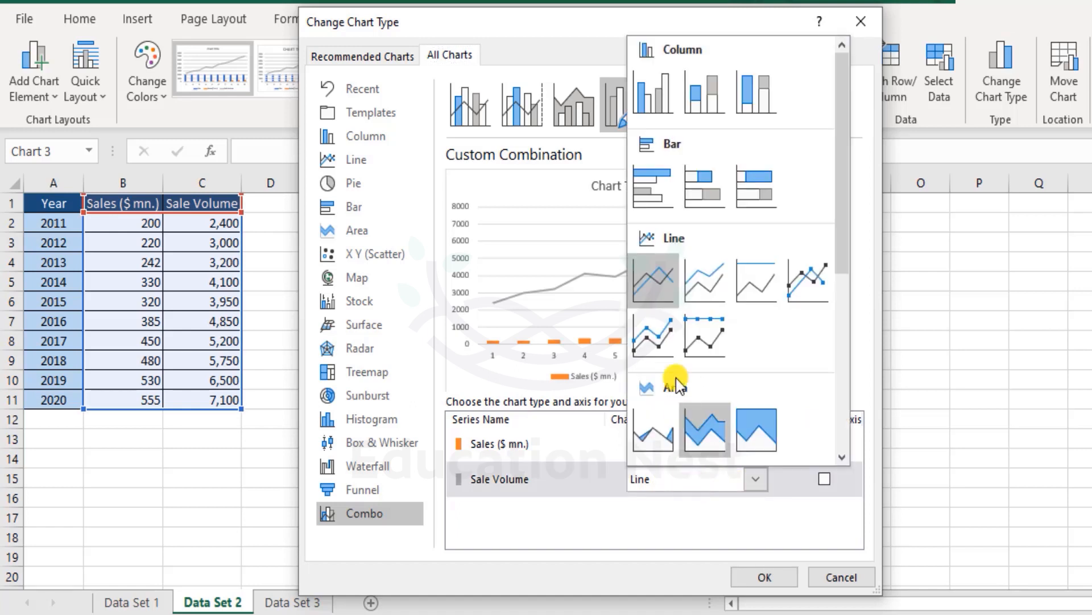
{"action": "left_click", "coordinate": [653, 94]}
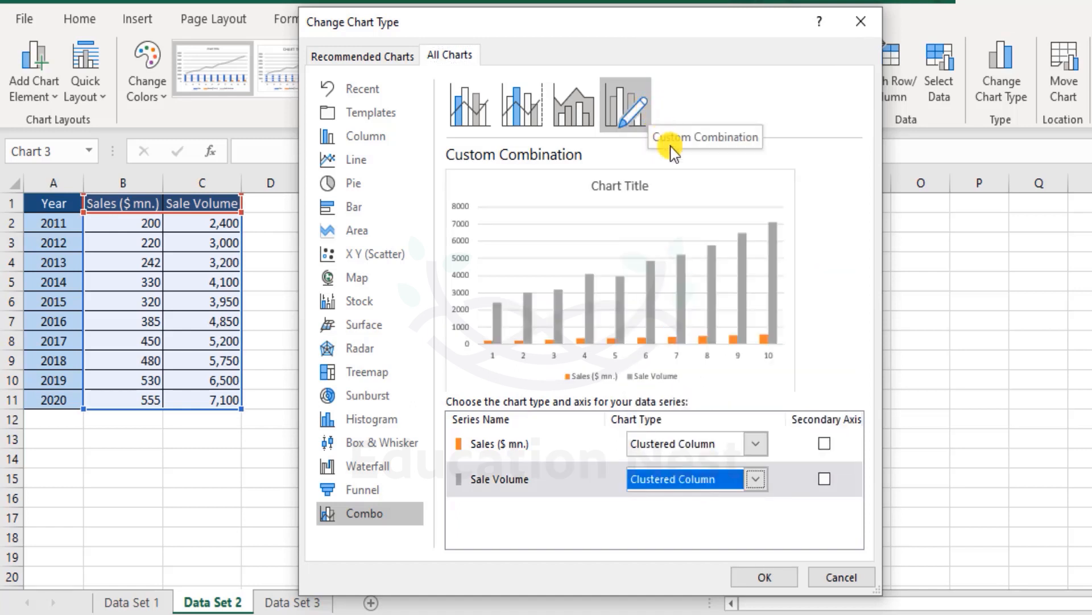
{"action": "left_click", "coordinate": [655, 443]}
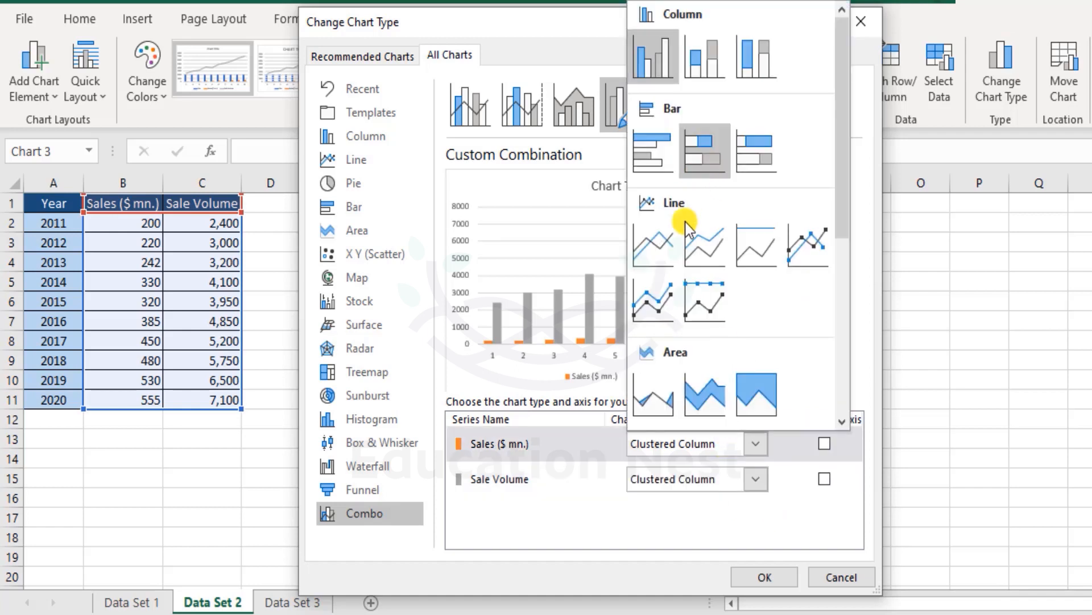
{"action": "left_click", "coordinate": [654, 250]}
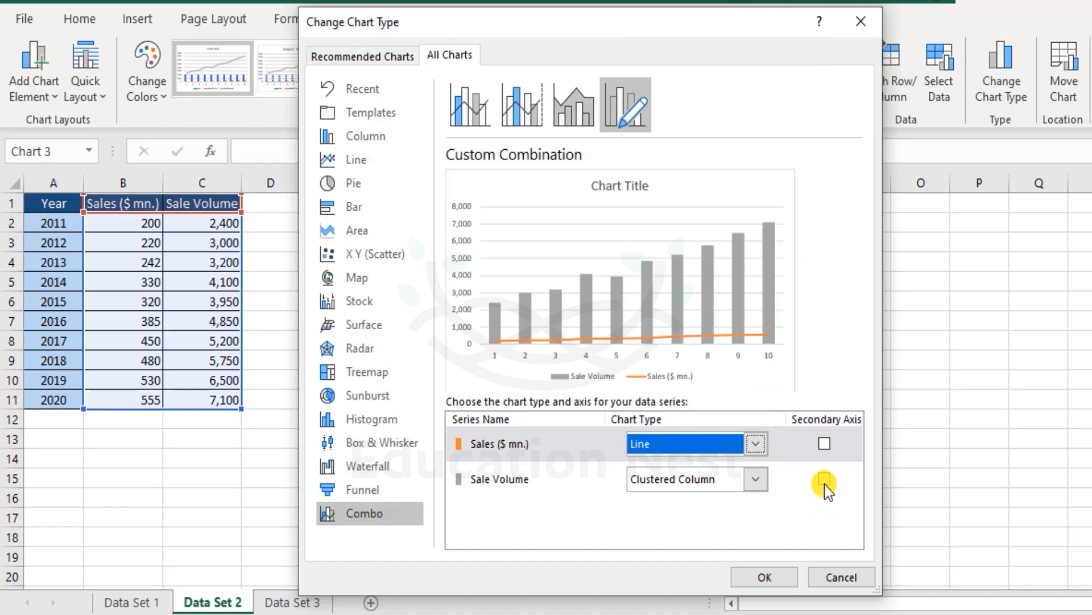
- Plot the Sale Volume series on the secondary axis, keep Sales ($ mn.) on the primary axis, and apply the custom combination
{"action": "left_click", "coordinate": [828, 445]}
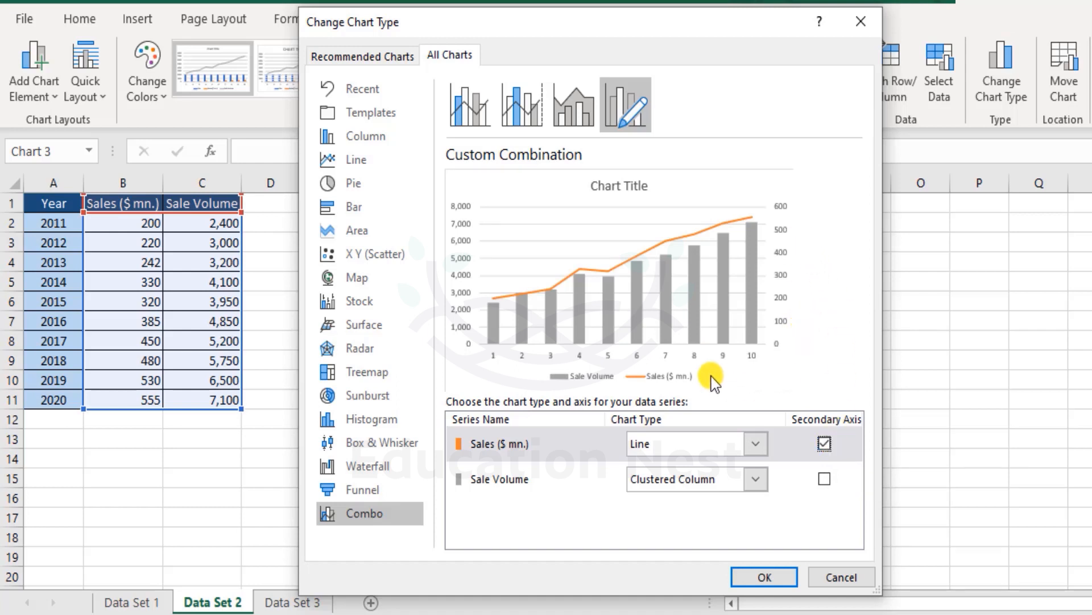
{"action": "left_click", "coordinate": [826, 479]}
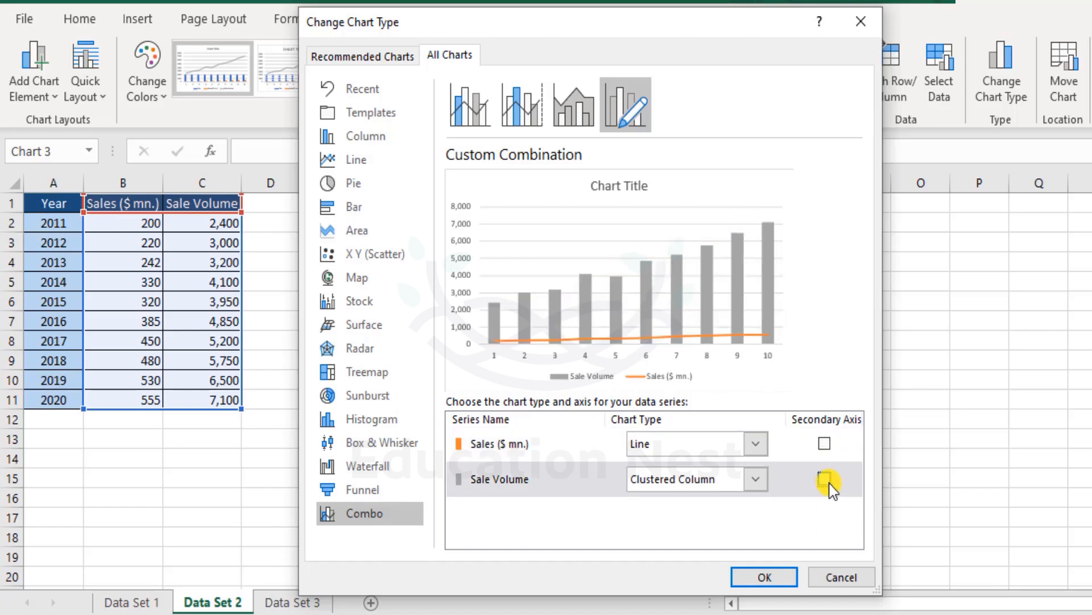
{"action": "left_click", "coordinate": [825, 480]}
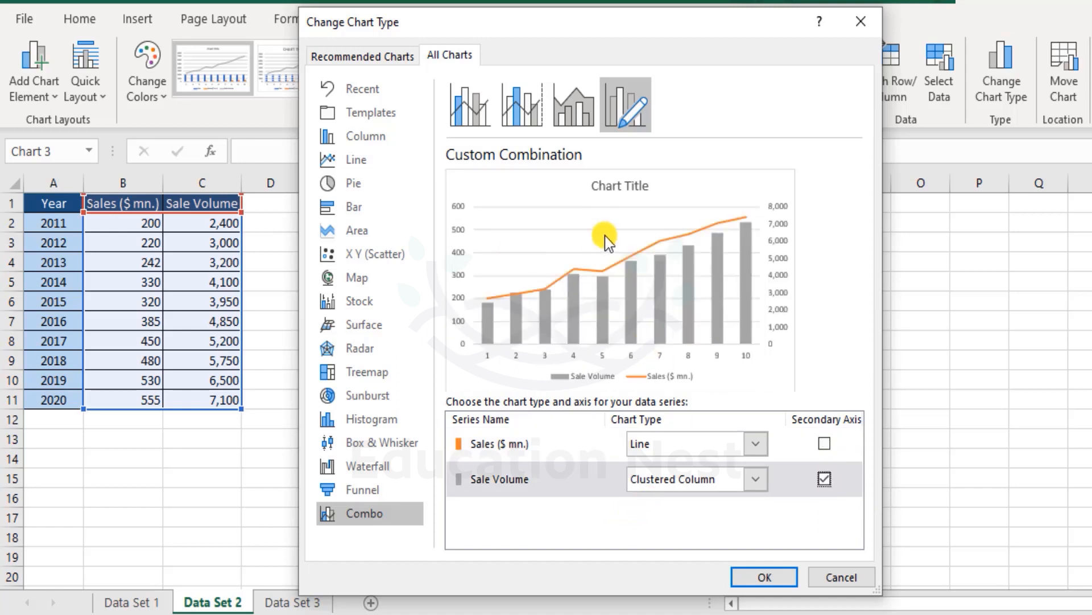
{"action": "left_click", "coordinate": [774, 578]}
{"action": "left_click", "coordinate": [605, 450]}
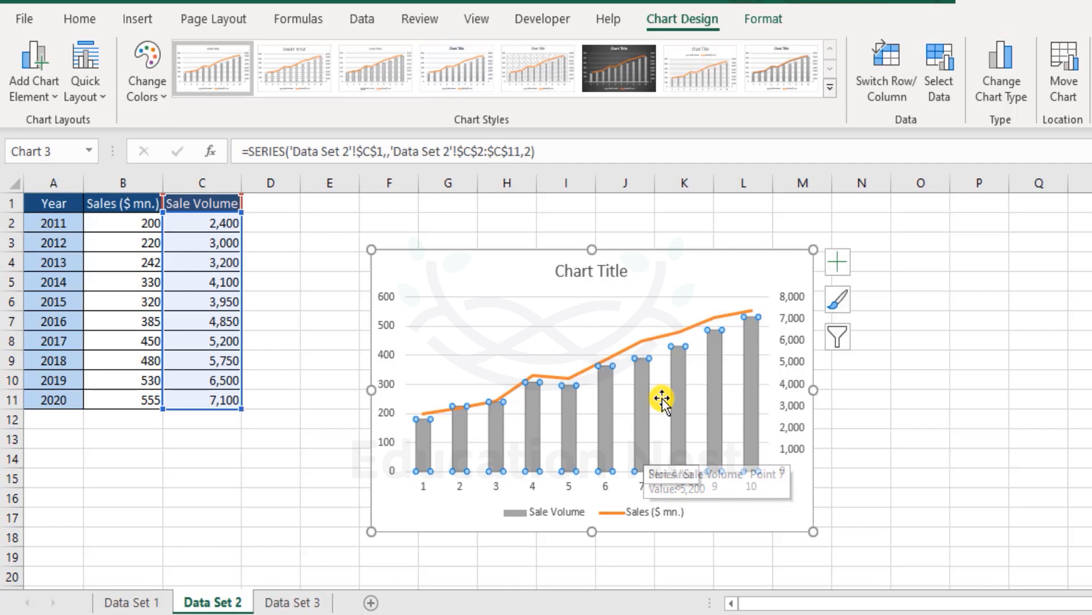
{"action": "left_click", "coordinate": [622, 353]}
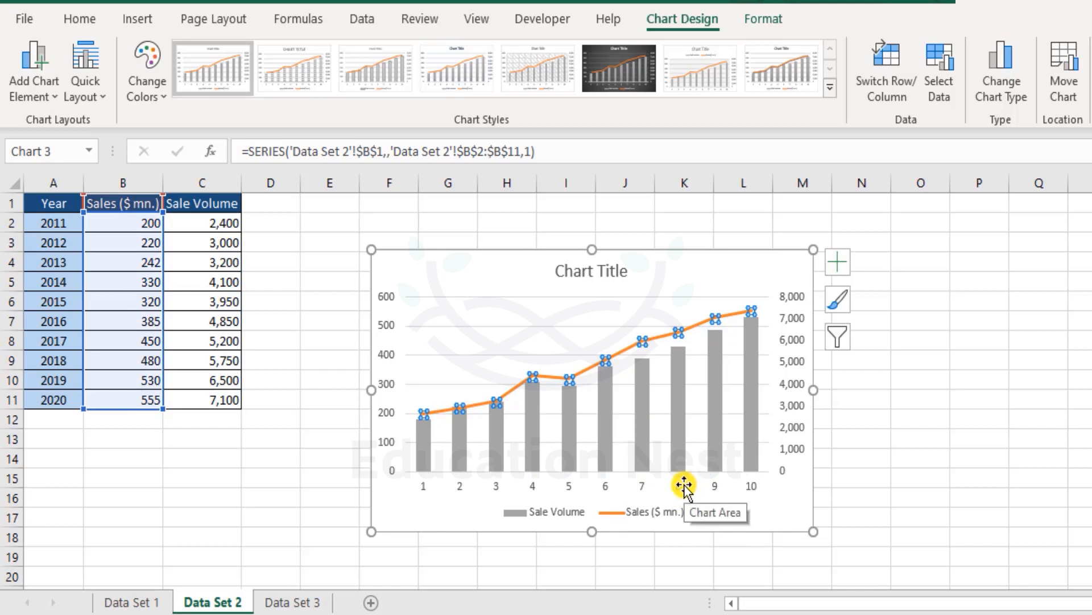
- Add axis titles to the Sales and Sale Volume combo chart
{"action": "left_click", "coordinate": [717, 272]}
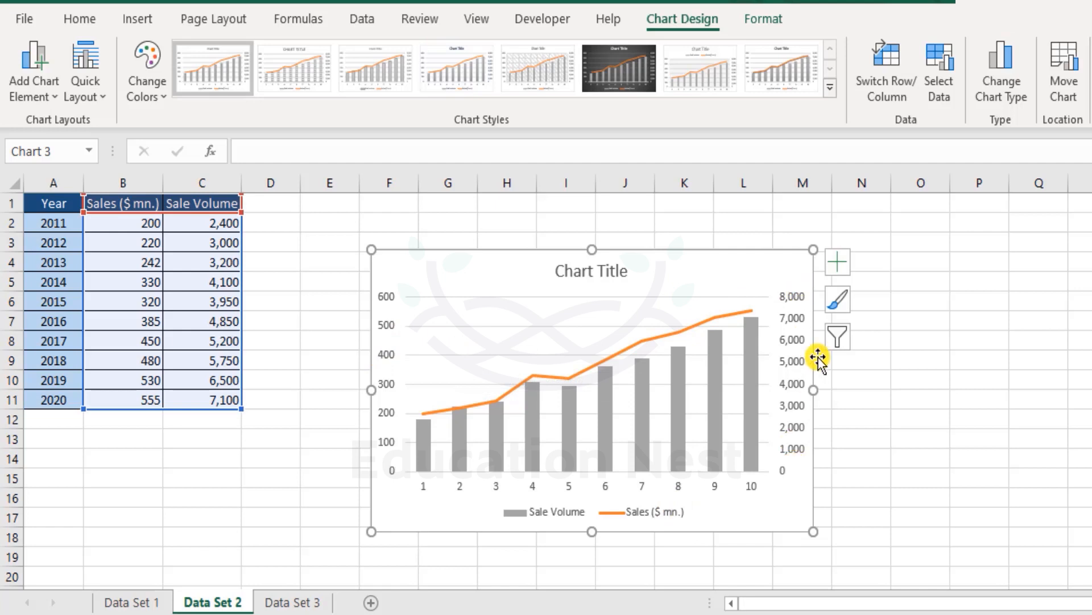
{"action": "left_click", "coordinate": [838, 263]}
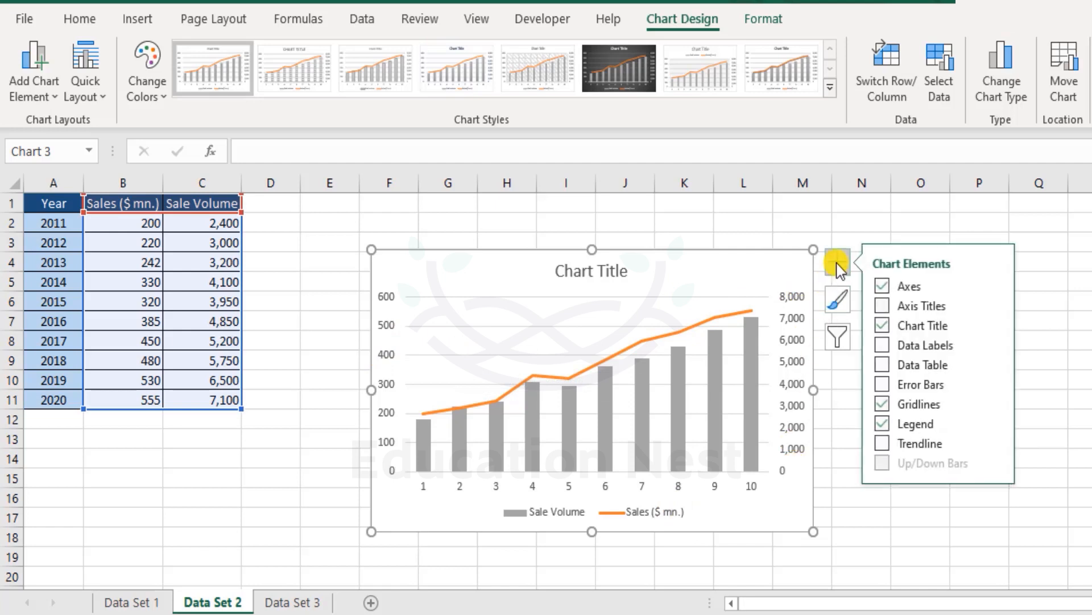
{"action": "left_click", "coordinate": [883, 306]}
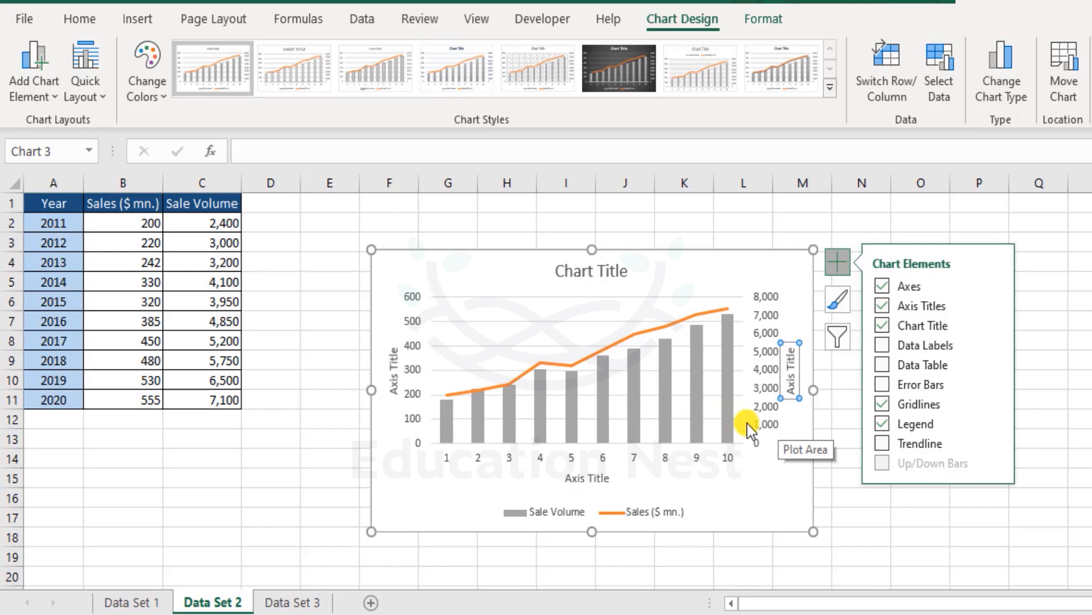
{"action": "left_click", "coordinate": [719, 502]}
- Replace the primary vertical axis title's placeholder text with "Sales ($"
{"action": "left_click", "coordinate": [395, 370]}
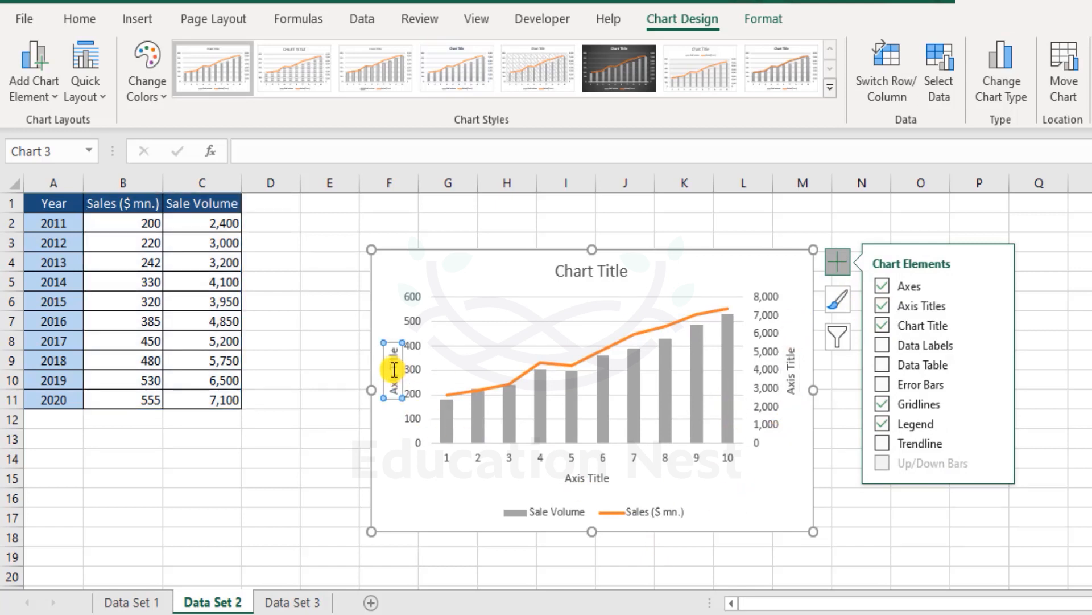
{"action": "left_click", "coordinate": [394, 370]}
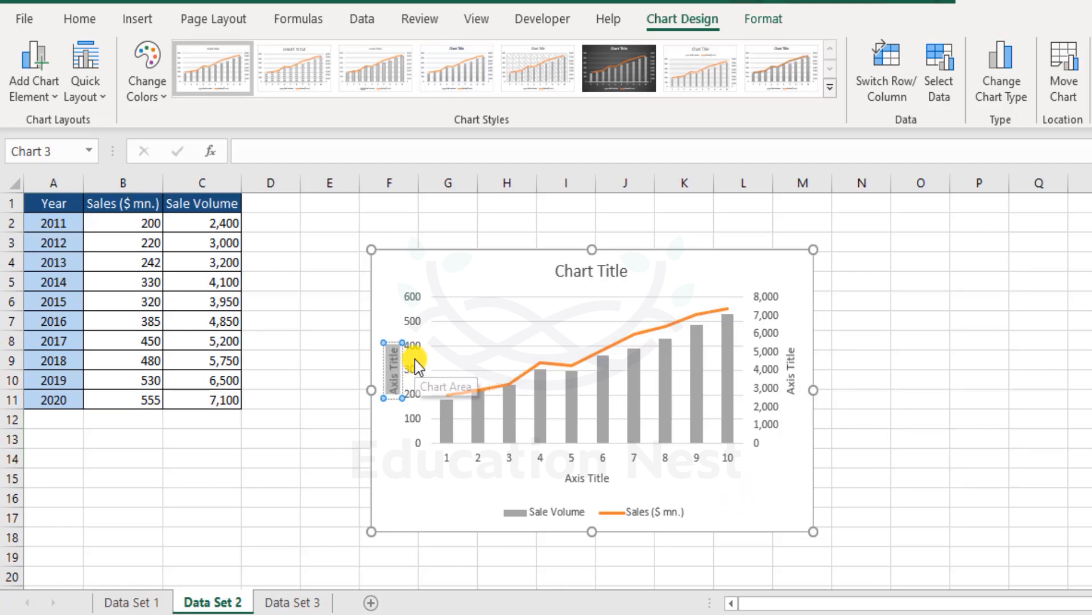
{"action": "type", "text": "Sales"}
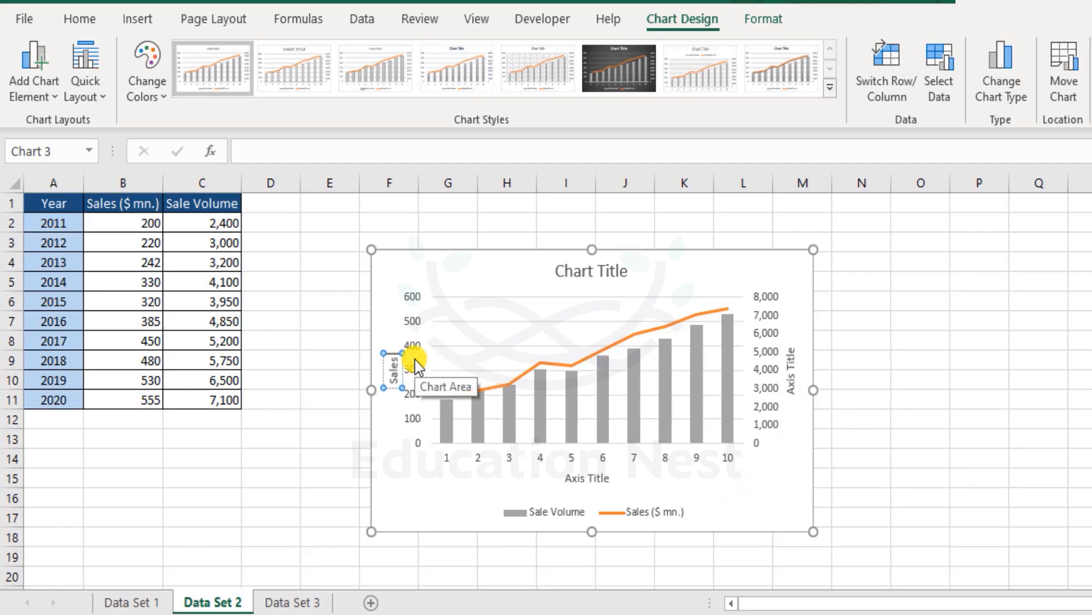
{"action": "type", "text": " ($"}
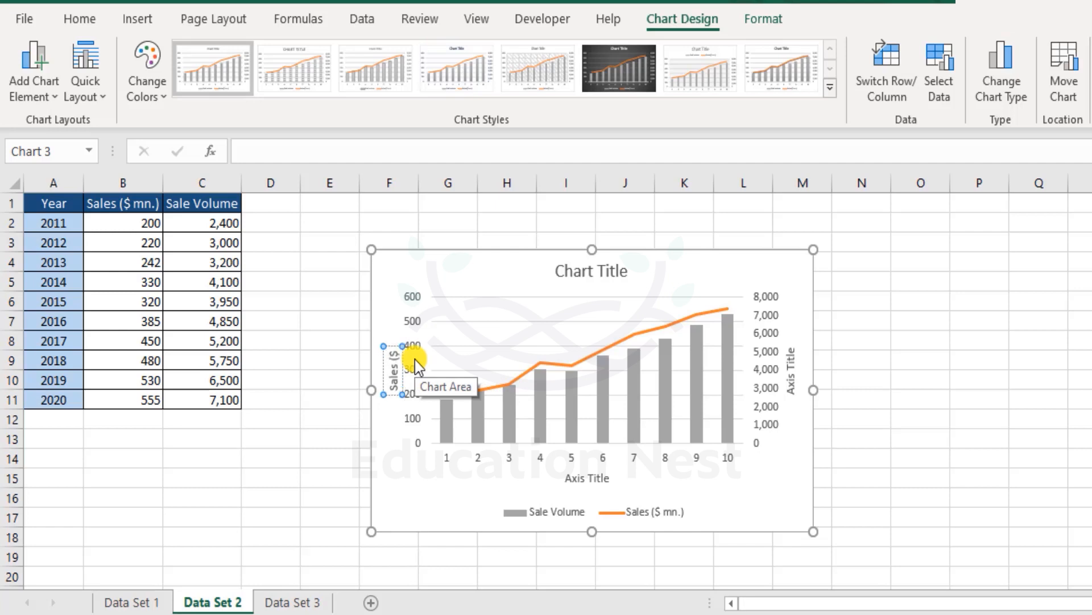